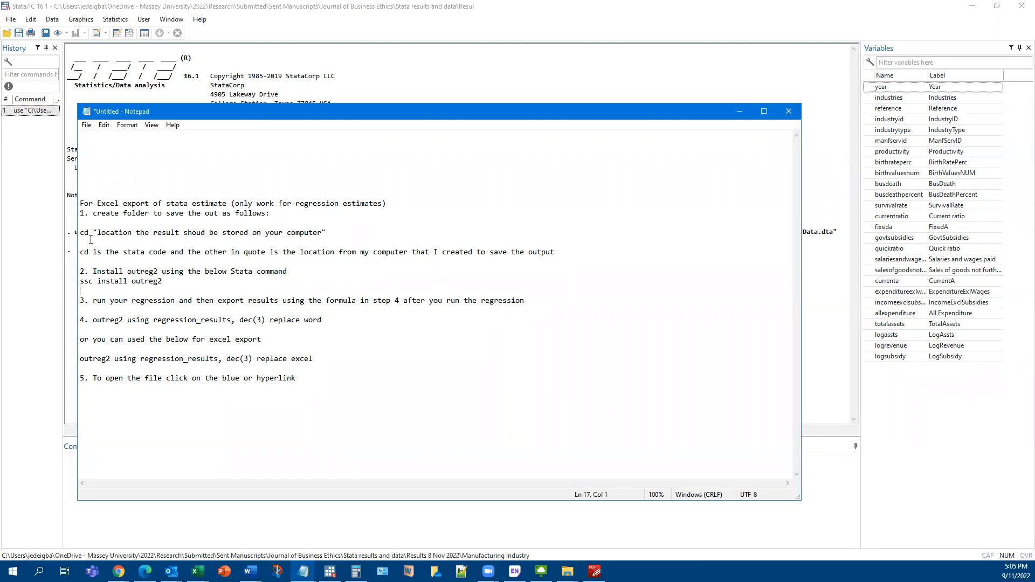
Review the Notepad instructions for exporting regression estimates with outreg2, from setting the folder to opening the exported file
{"action": "left_click_drag", "start_coordinate": [89, 234], "coordinate": [81, 235]}
{"action": "left_click", "coordinate": [101, 235]}
{"action": "left_click_drag", "start_coordinate": [97, 233], "coordinate": [92, 233]}
{"action": "left_click_drag", "start_coordinate": [327, 233], "coordinate": [323, 231]}
{"action": "left_click", "coordinate": [168, 252]}
{"action": "left_click_drag", "start_coordinate": [132, 272], "coordinate": [146, 272]}
{"action": "double_click", "coordinate": [127, 271]}
{"action": "left_click_drag", "start_coordinate": [81, 283], "coordinate": [164, 284]}
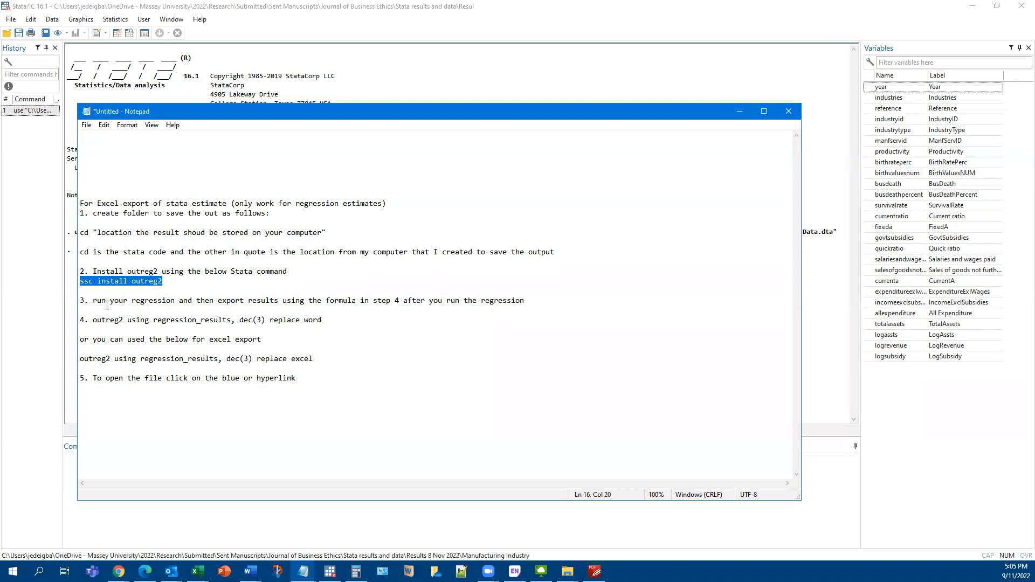
{"action": "left_click", "coordinate": [135, 301]}
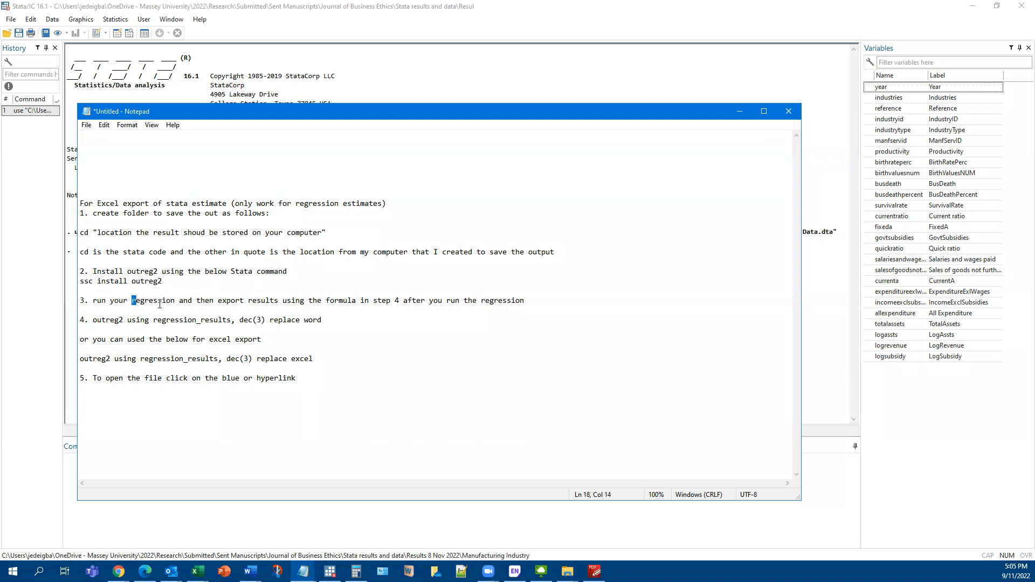
{"action": "left_click", "coordinate": [346, 302]}
{"action": "left_click_drag", "start_coordinate": [373, 302], "coordinate": [404, 301]}
{"action": "left_click", "coordinate": [89, 322]}
{"action": "left_click_drag", "start_coordinate": [324, 322], "coordinate": [306, 320]}
{"action": "left_click_drag", "start_coordinate": [314, 359], "coordinate": [294, 362]}
{"action": "left_click", "coordinate": [98, 379]}
{"action": "left_click_drag", "start_coordinate": [296, 379], "coordinate": [259, 381]}
{"action": "left_click", "coordinate": [312, 382]}
{"action": "left_click", "coordinate": [740, 112]}
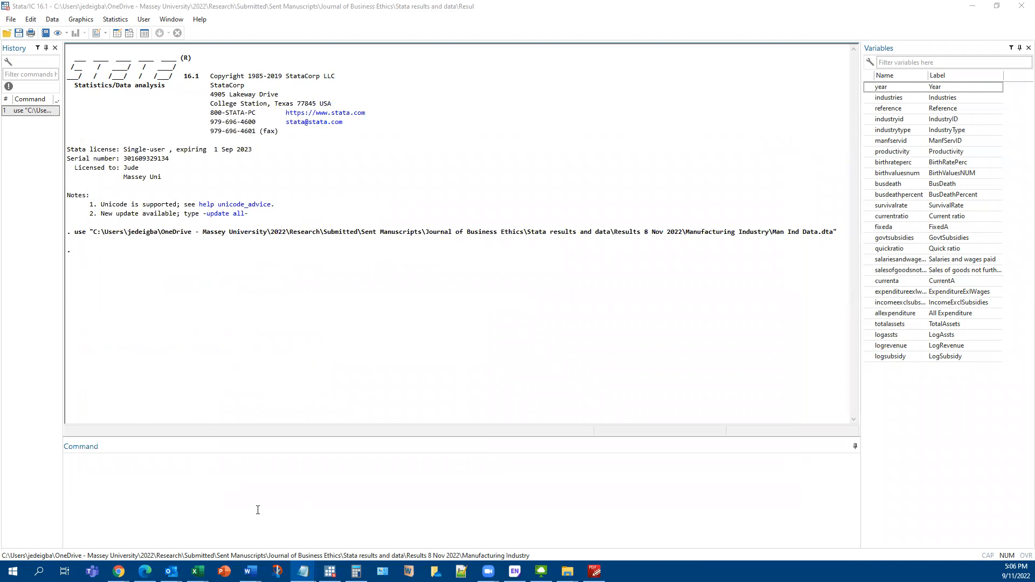
Switch to File Explorer and create a new folder named Regression in Documents
{"action": "left_click", "coordinate": [249, 493]}
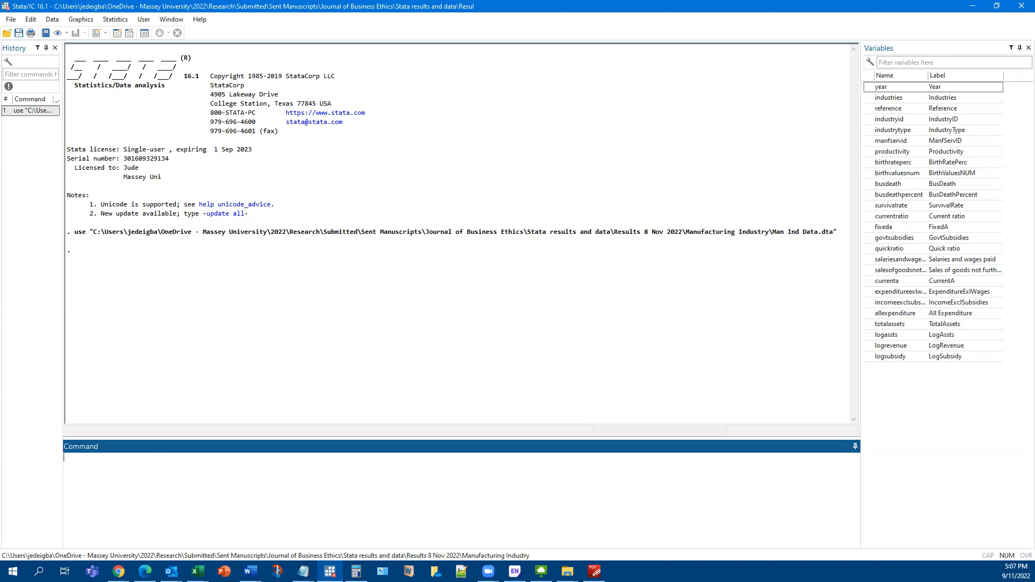
{"action": "key", "text": "alt+Tab"}
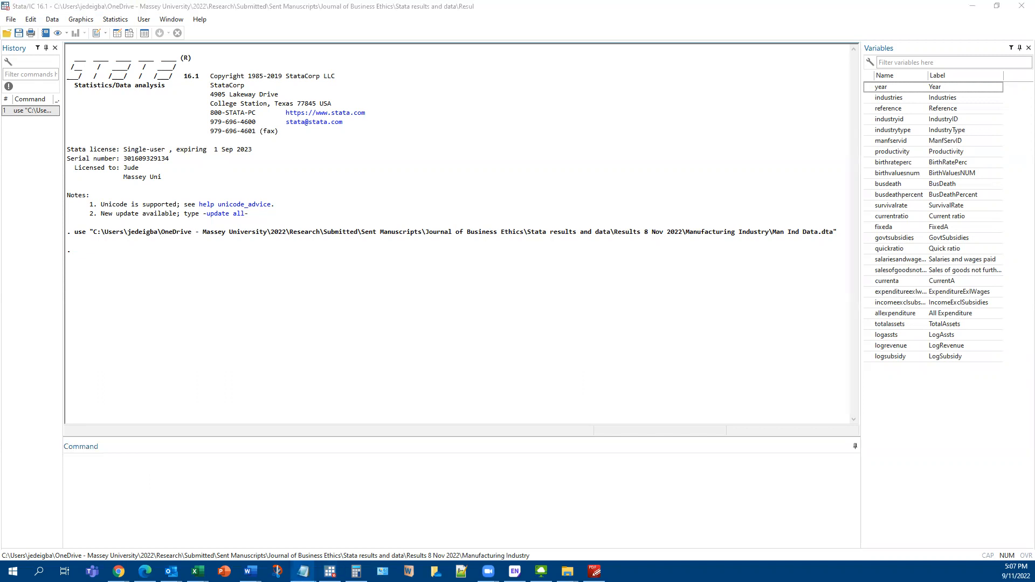
{"action": "key", "text": "alt+Tab"}
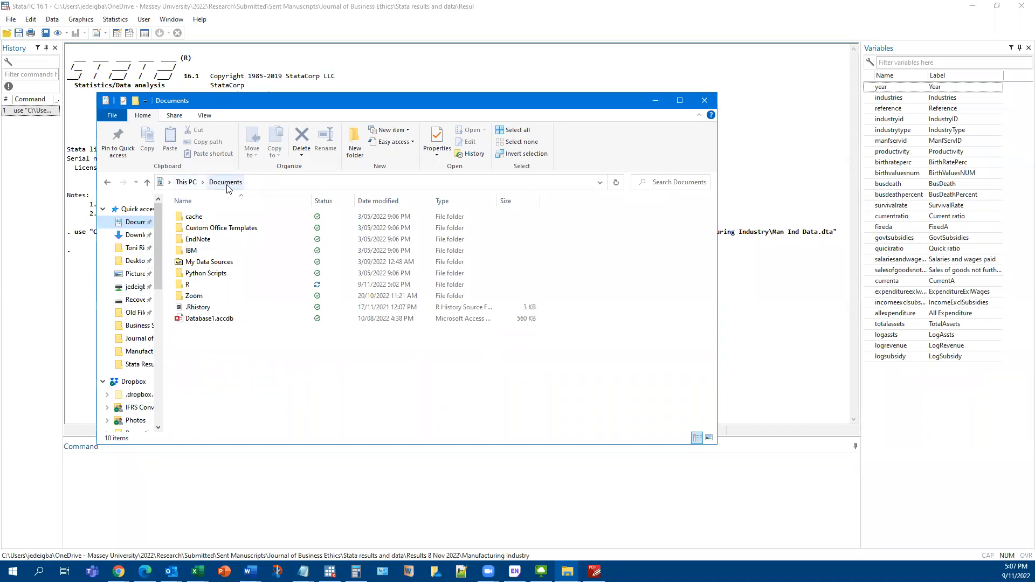
{"action": "right_click", "coordinate": [196, 387]}
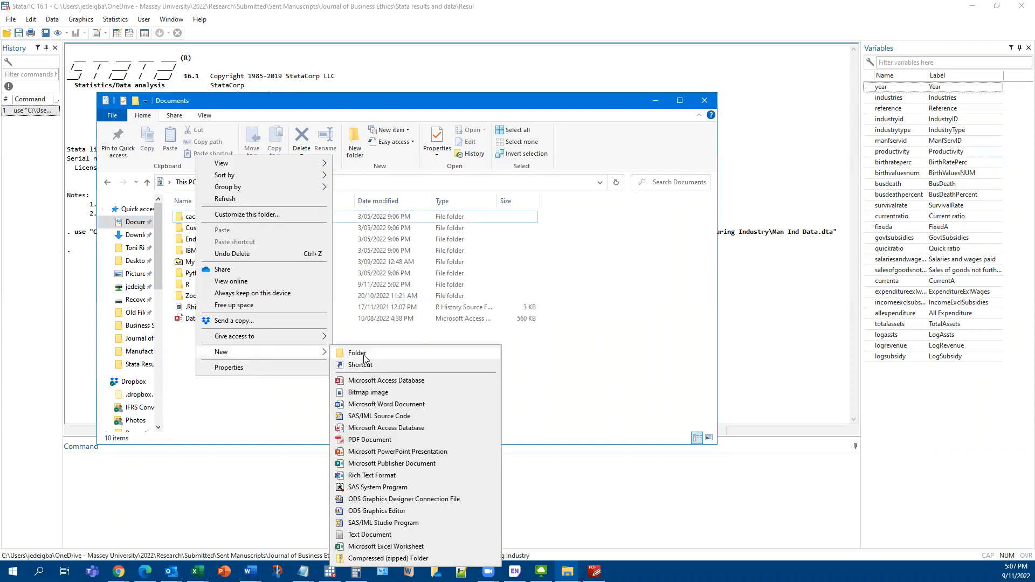
{"action": "left_click", "coordinate": [269, 414]}
{"action": "type", "text": "Regression"}
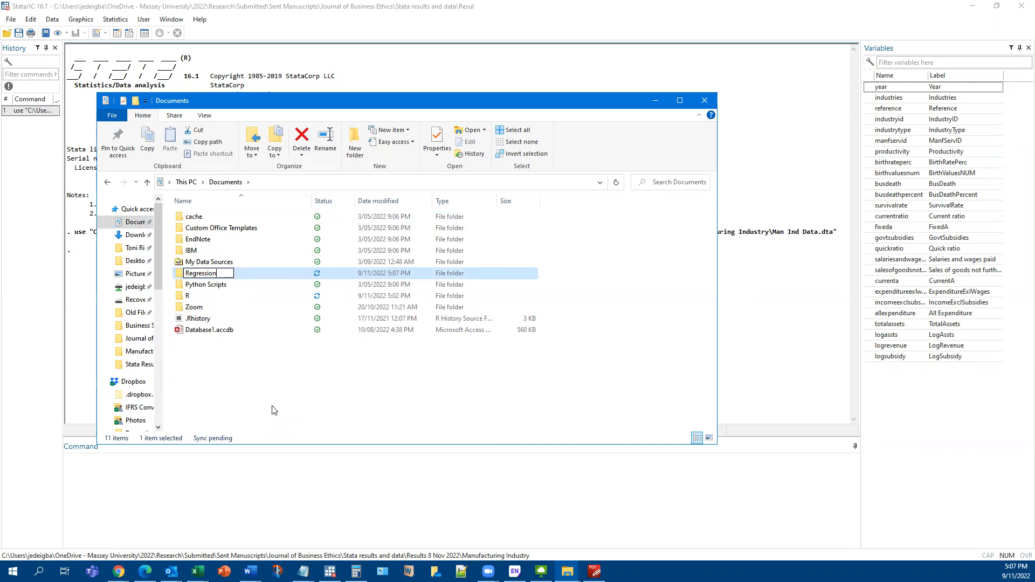
{"action": "key", "text": "Return"}
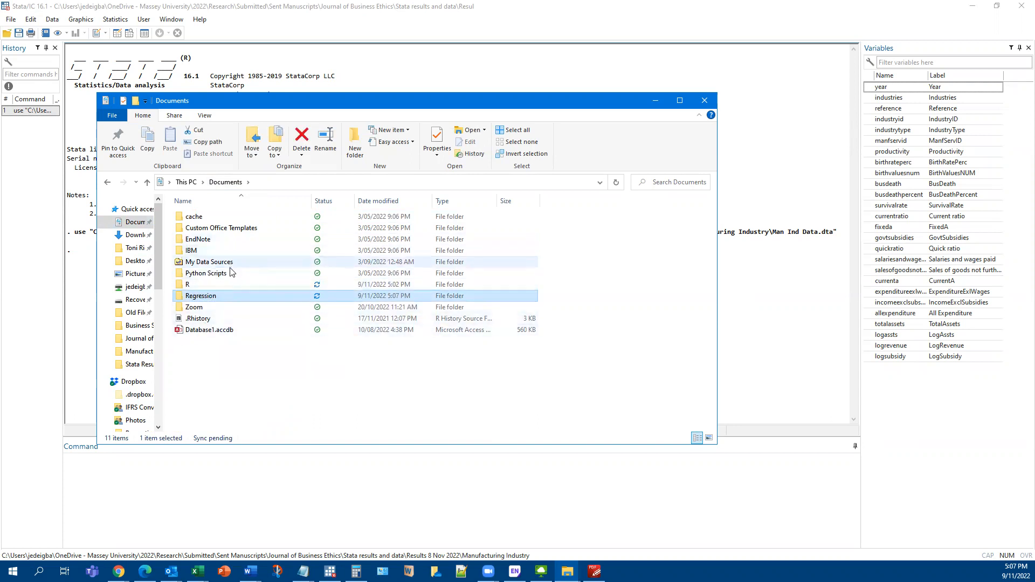
Open the new Regression folder and copy its full path
{"action": "double_click", "coordinate": [215, 301]}
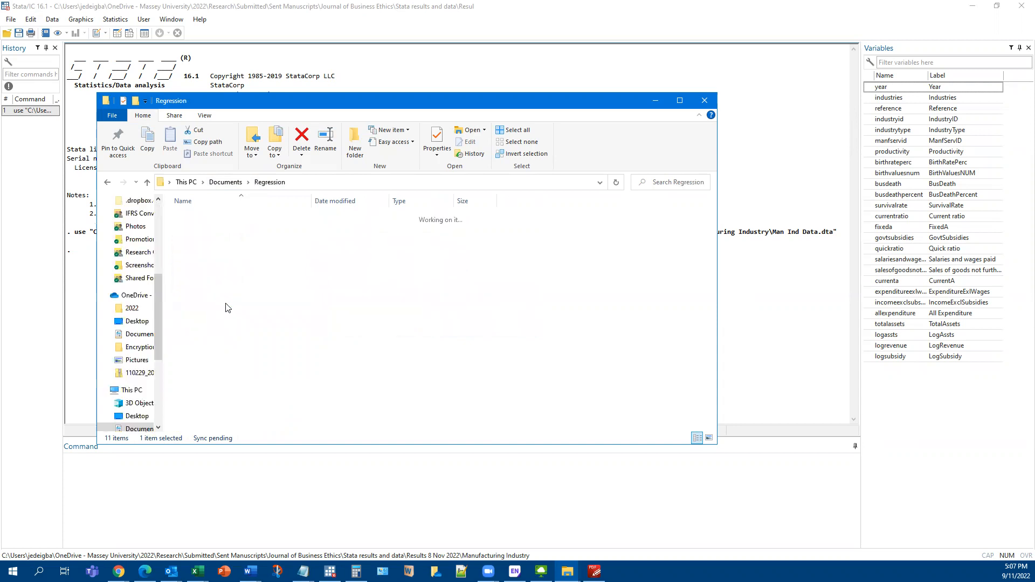
{"action": "left_click", "coordinate": [429, 183]}
{"action": "left_click", "coordinate": [410, 301]}
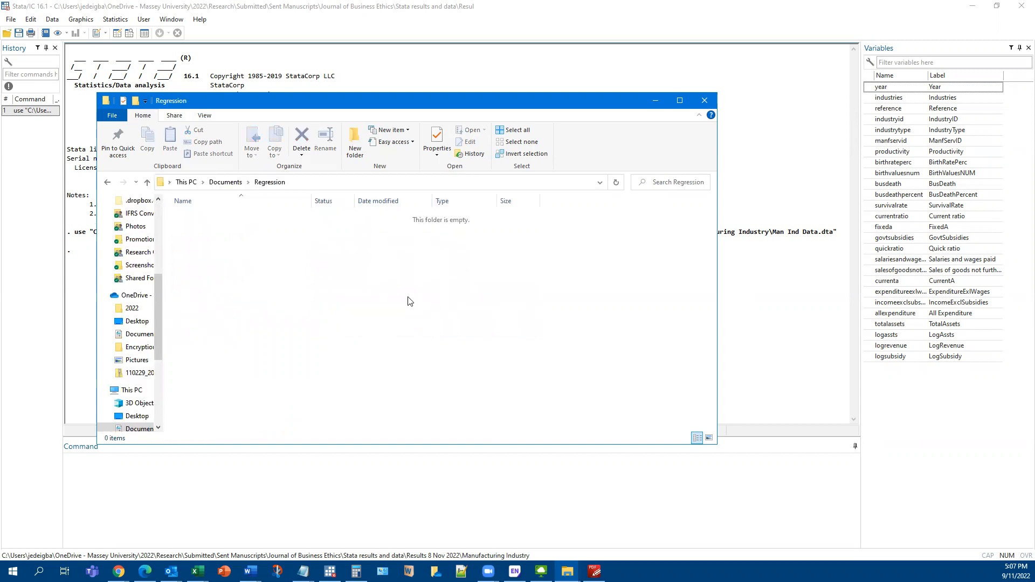
{"action": "left_click", "coordinate": [416, 183]}
{"action": "key", "text": "ctrl+c"}
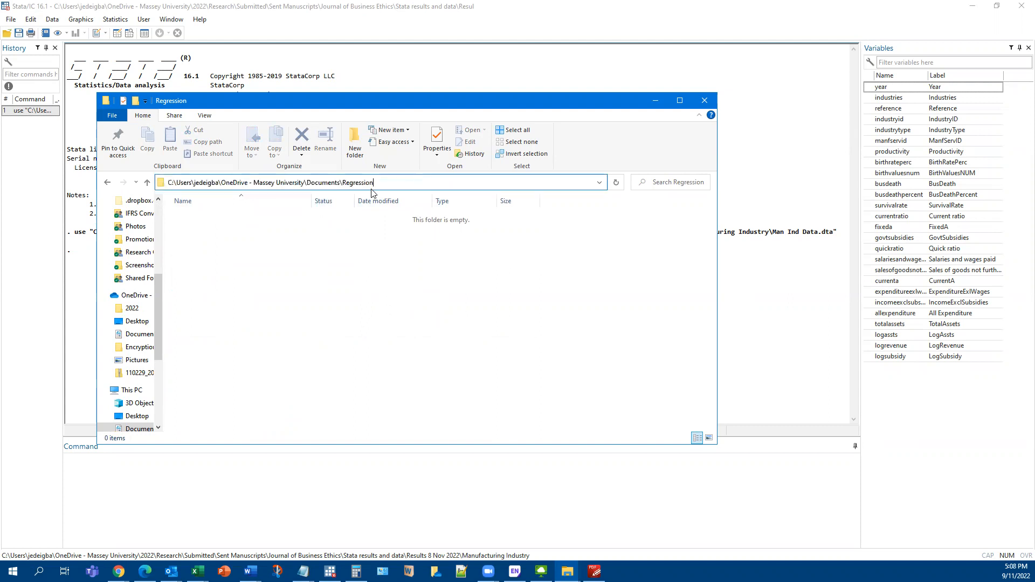
{"action": "left_click_drag", "start_coordinate": [378, 183], "coordinate": [194, 178]}
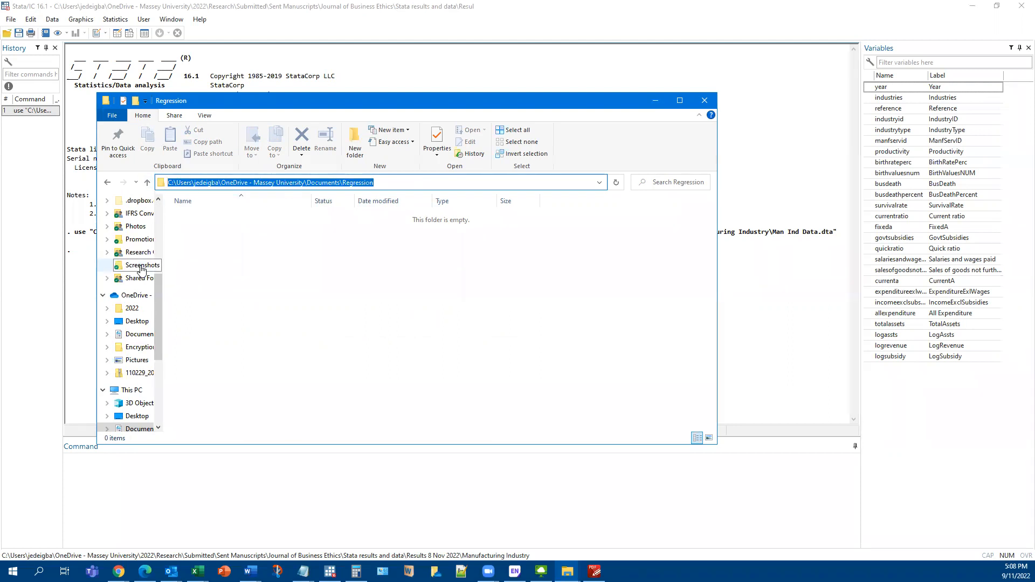
Switch to Stata and change the working directory with cd, using the copied Regression folder path in quotation marks
{"action": "left_click_drag", "start_coordinate": [513, 104], "coordinate": [1034, 146]}
{"action": "left_click", "coordinate": [160, 500]}
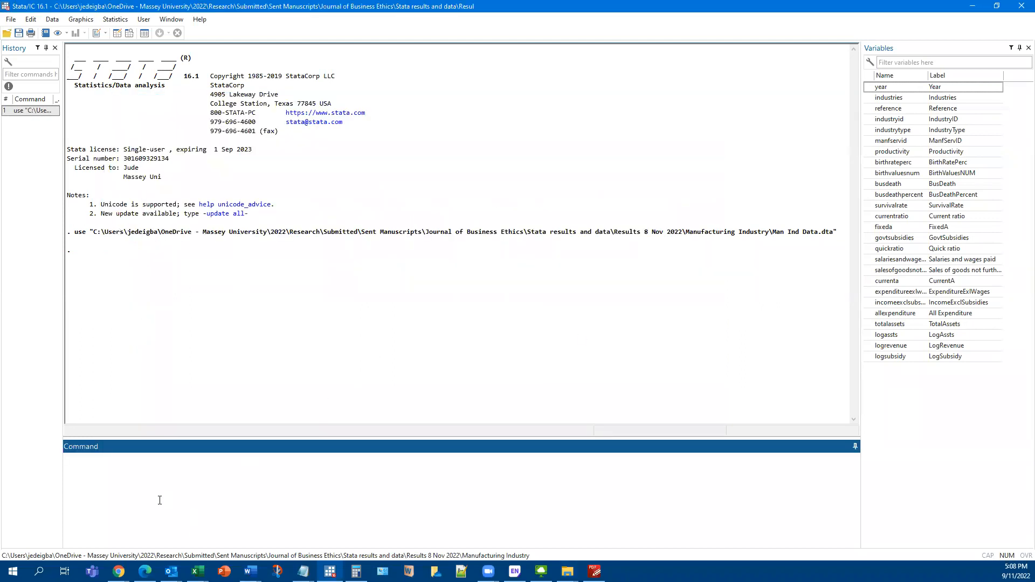
{"action": "type", "text": "cd \""}
{"action": "key", "text": "ctrl+v"}
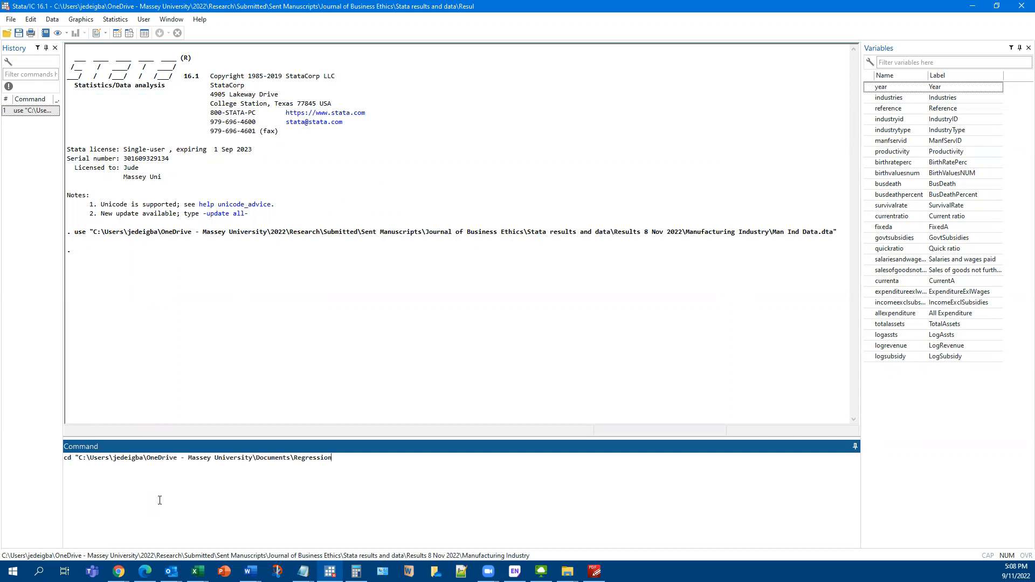
{"action": "type", "text": "\""}
{"action": "key", "text": "Return"}
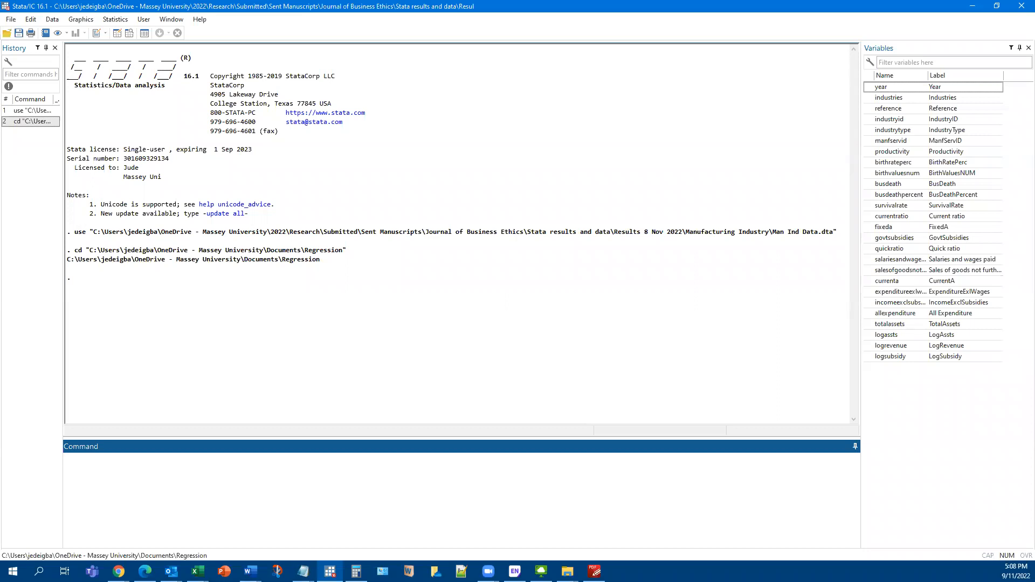
Check the install step in the Notepad notes, and run ssc install outreg2 in Stata
{"action": "key", "text": "alt+Tab"}
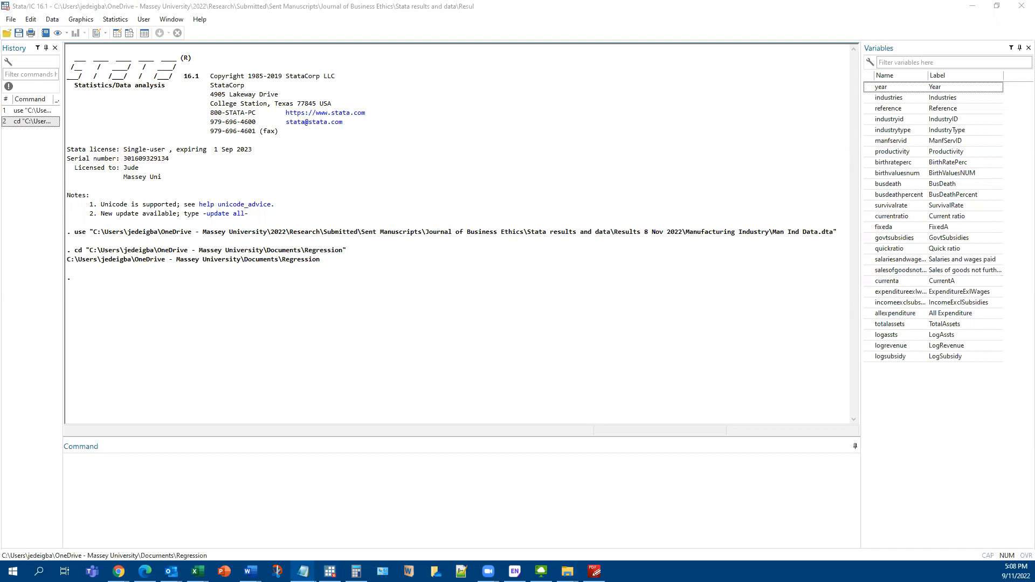
{"action": "key", "text": "alt+Tab"}
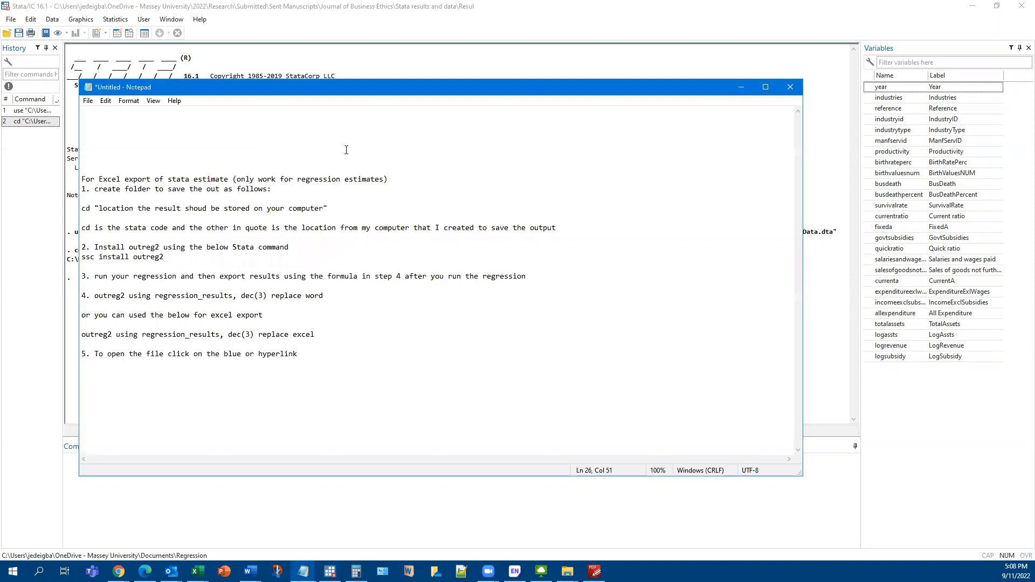
{"action": "key", "text": "alt+Tab"}
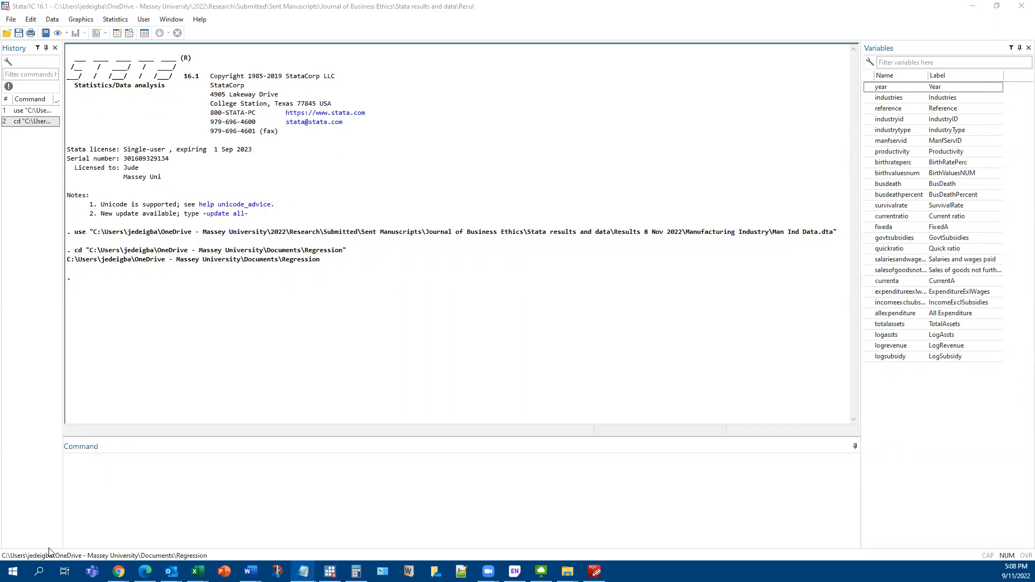
{"action": "left_click", "coordinate": [125, 474]}
{"action": "type", "text": "ssc install "}
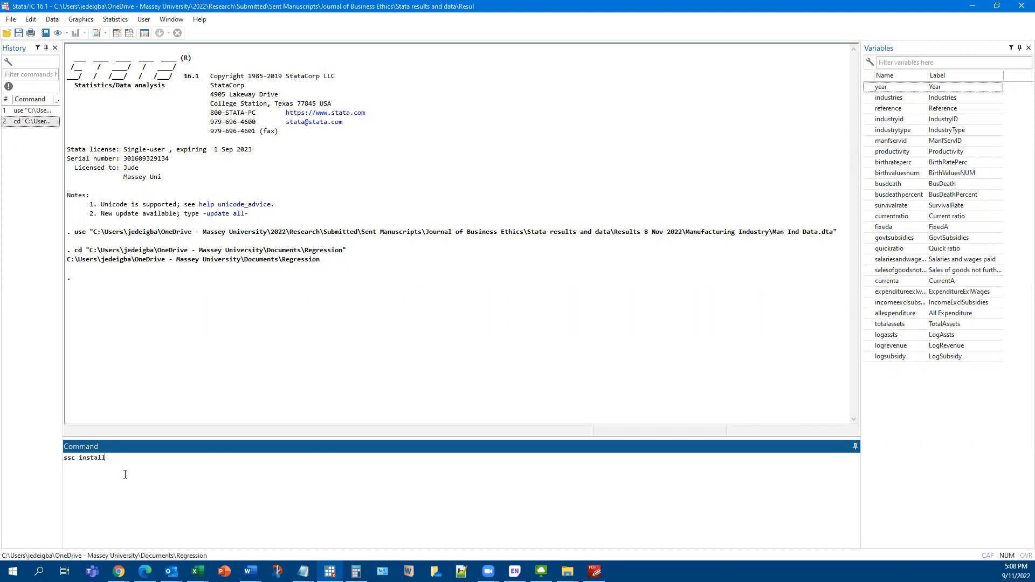
{"action": "type", "text": "outreg2"}
{"action": "key", "text": "Return"}
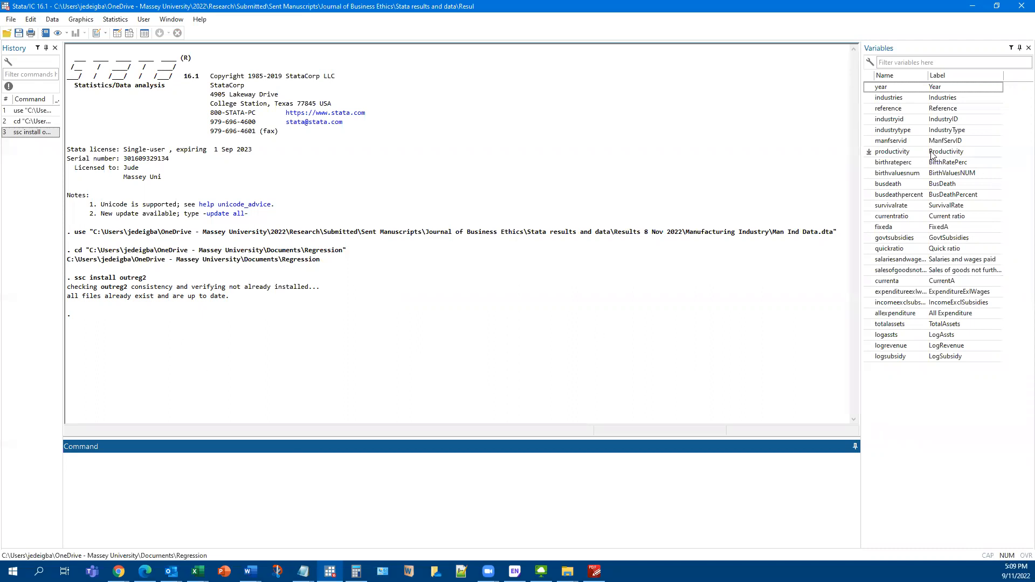
Regress productivity on logassts and logrevenue with the reg command
{"action": "type", "text": "regress"}
{"action": "key", "text": "BackSpace"}
{"action": "key", "text": "BackSpace"}
{"action": "key", "text": "BackSpace"}
{"action": "key", "text": "BackSpace"}
{"action": "left_click", "coordinate": [950, 153]}
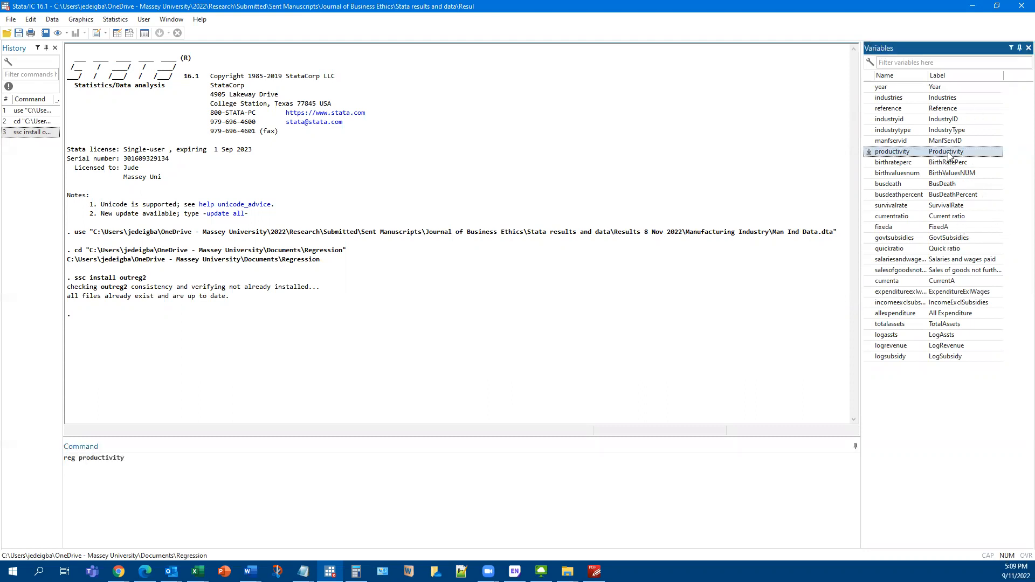
{"action": "left_click", "coordinate": [939, 339]}
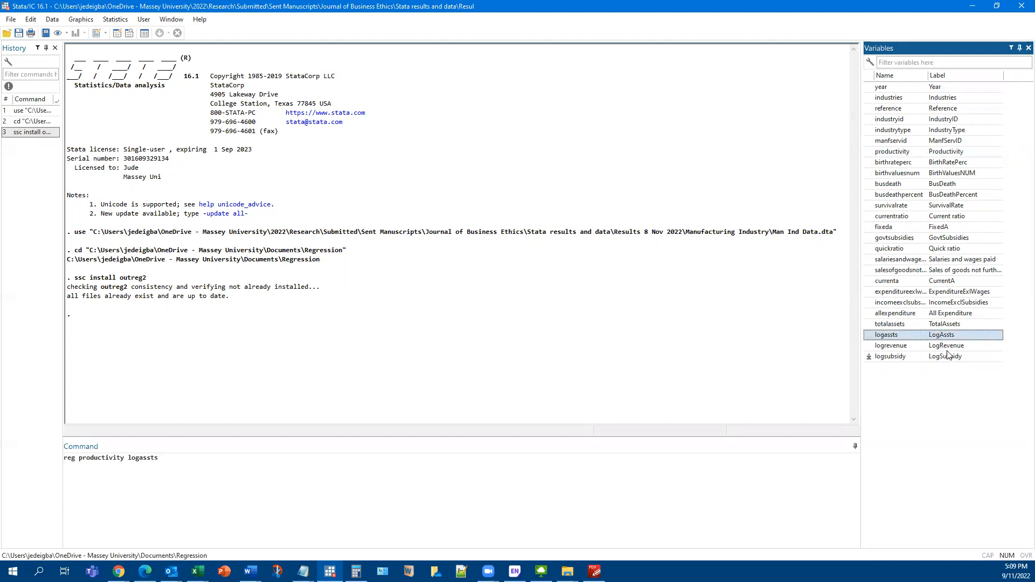
{"action": "left_click", "coordinate": [949, 349]}
{"action": "left_click", "coordinate": [247, 473]}
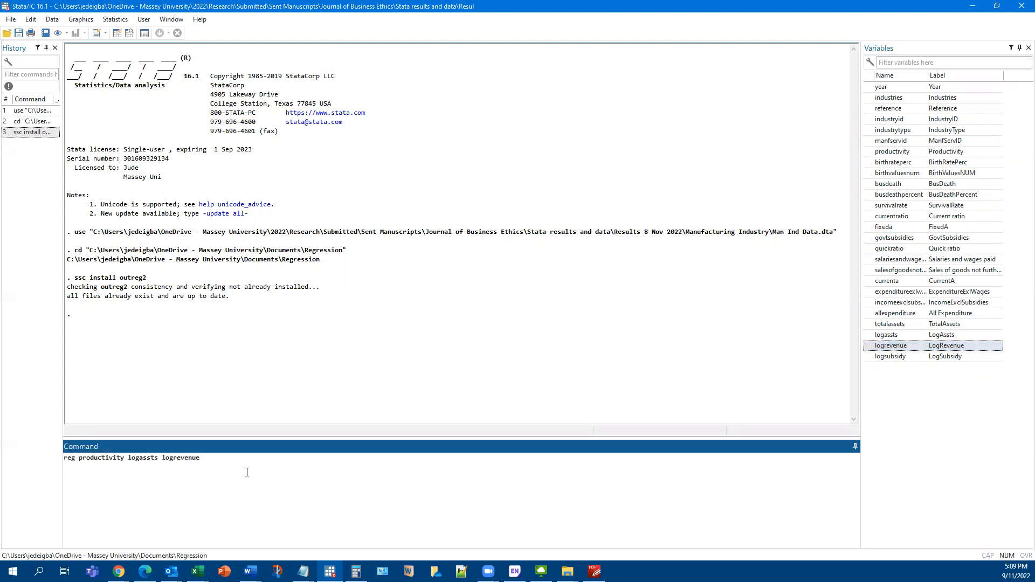
{"action": "key", "text": "Return"}
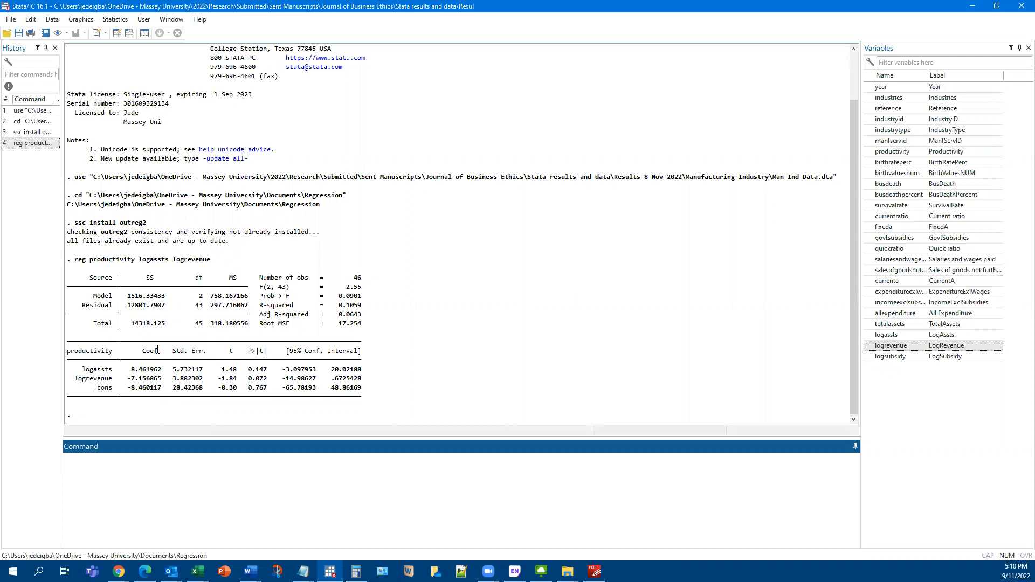
Check the export syntax in the Notepad notes, and run outreg2 using resgression_results, dec(3) replace word in Stata
{"action": "key", "text": "alt+Tab"}
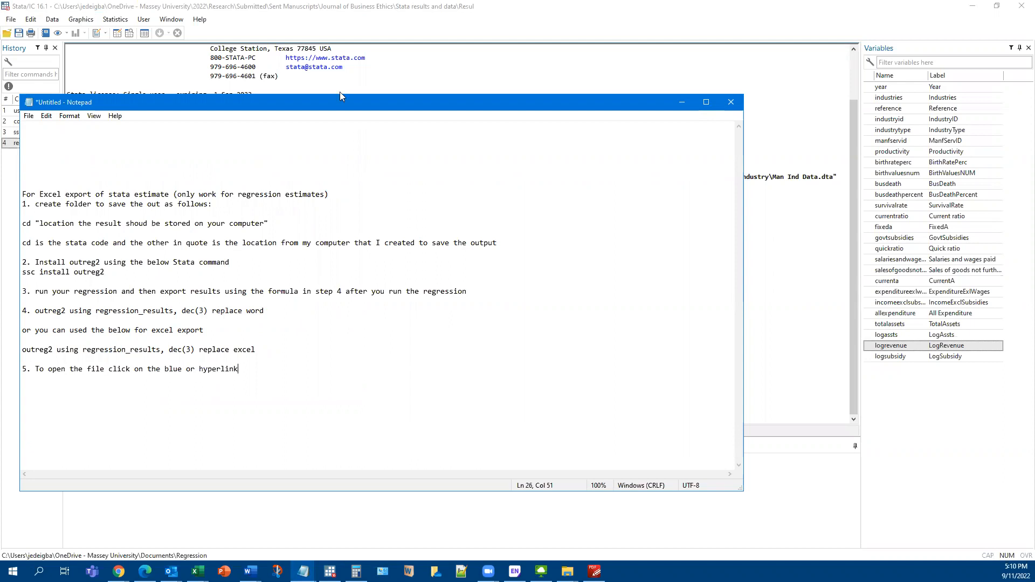
{"action": "left_click_drag", "start_coordinate": [333, 105], "coordinate": [328, 581]}
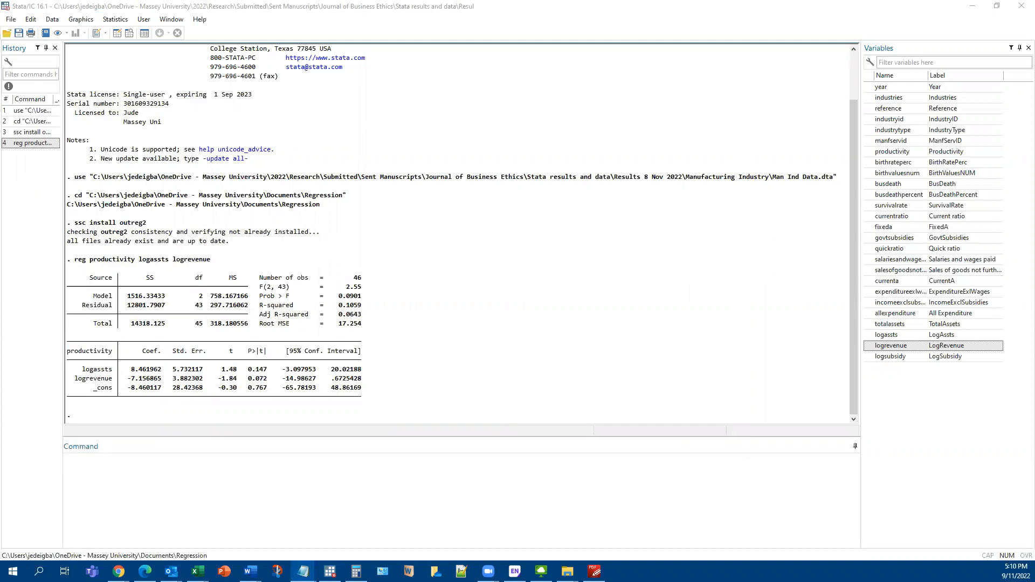
{"action": "left_click", "coordinate": [170, 477]}
{"action": "type", "text": "outreg2"}
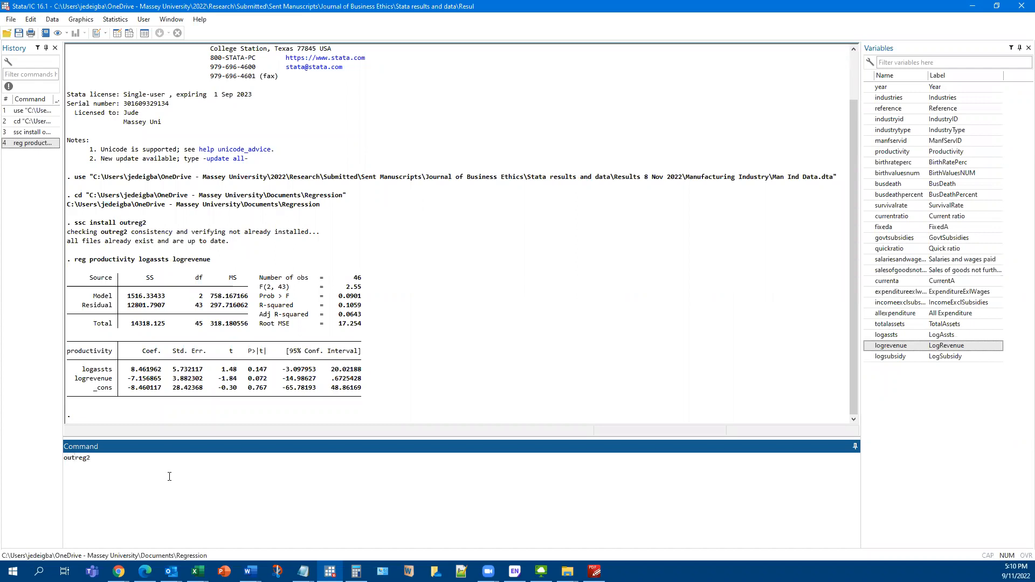
{"action": "type", "text": " using resgression_results"}
{"action": "type", "text": ", dec(3)"}
{"action": "type", "text": "replace"}
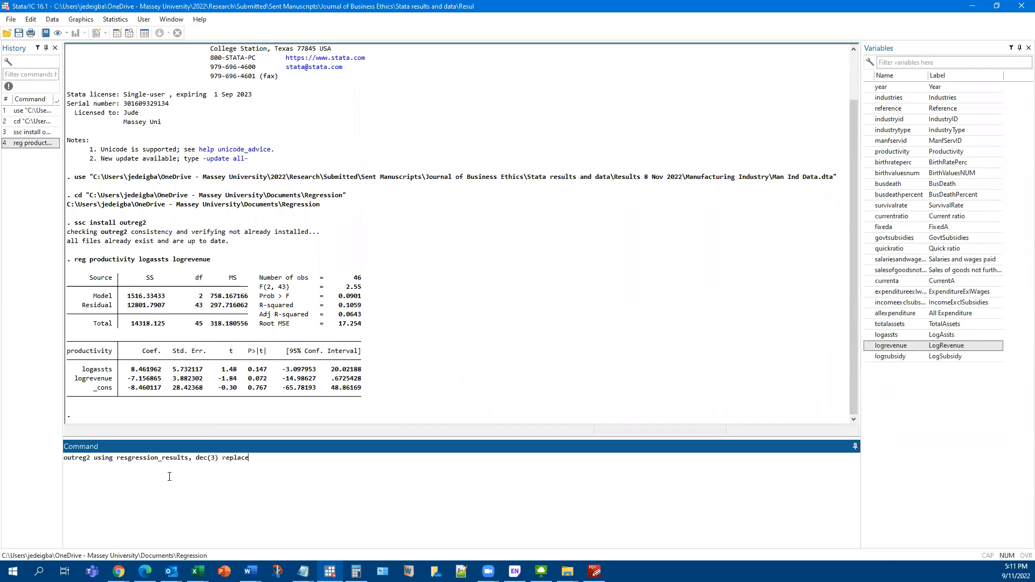
{"action": "type", "text": " word"}
{"action": "key", "text": "Return"}
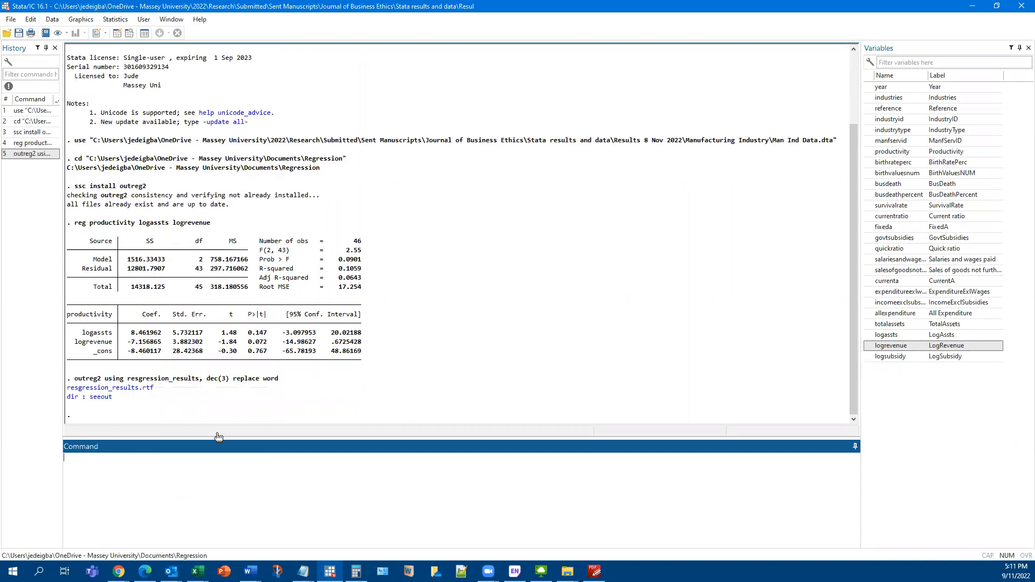
Open resgression_results.rtf from the output folder to view the exported table in Word, close it and return to Stata
{"action": "left_click", "coordinate": [72, 397]}
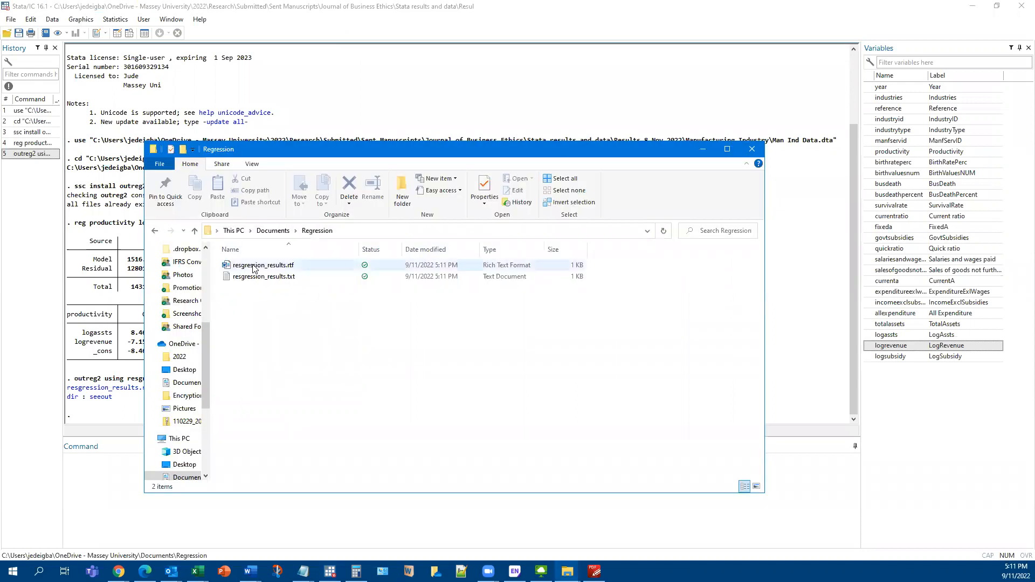
{"action": "left_click", "coordinate": [257, 268]}
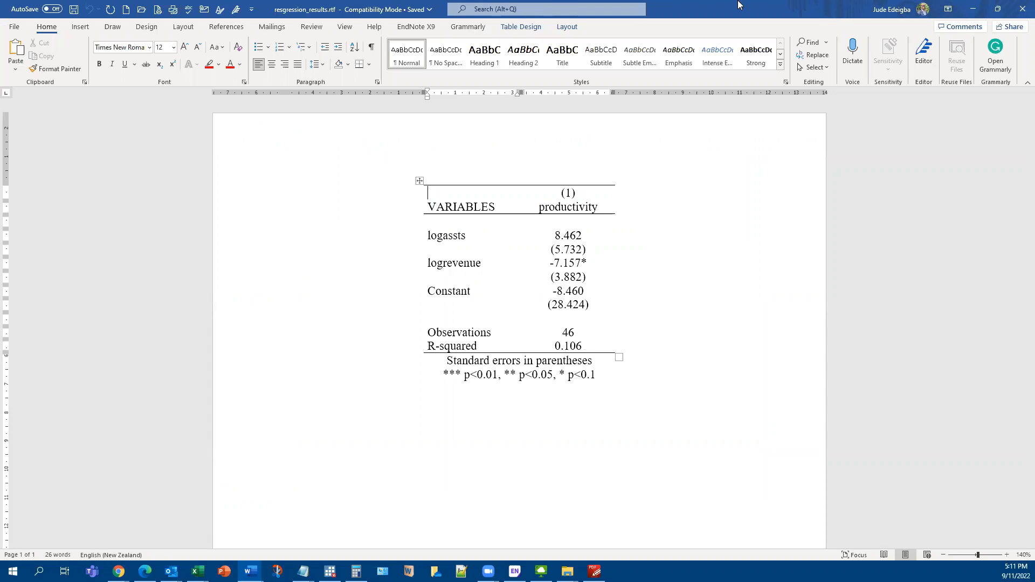
{"action": "left_click", "coordinate": [1023, 10]}
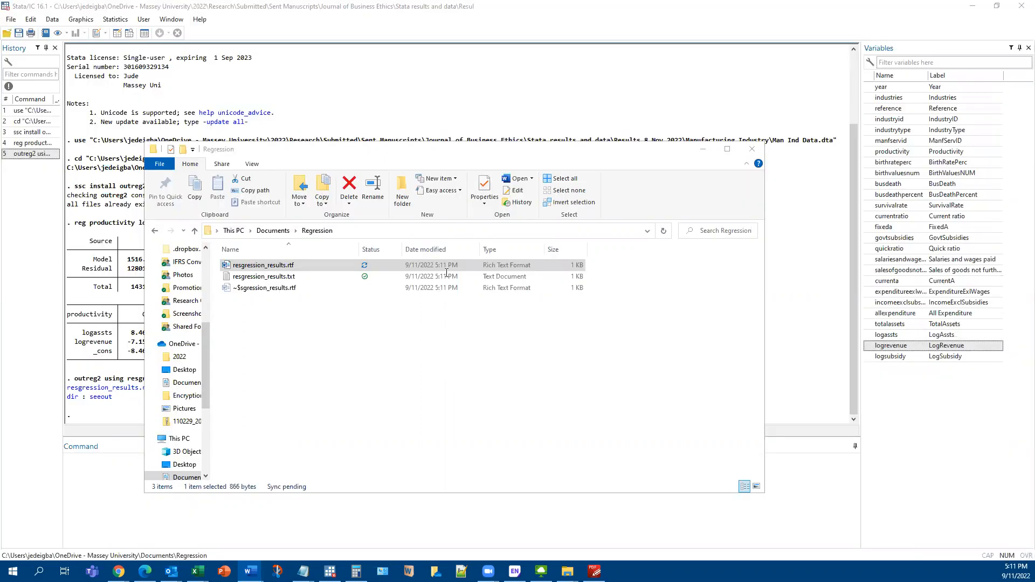
{"action": "left_click", "coordinate": [141, 495]}
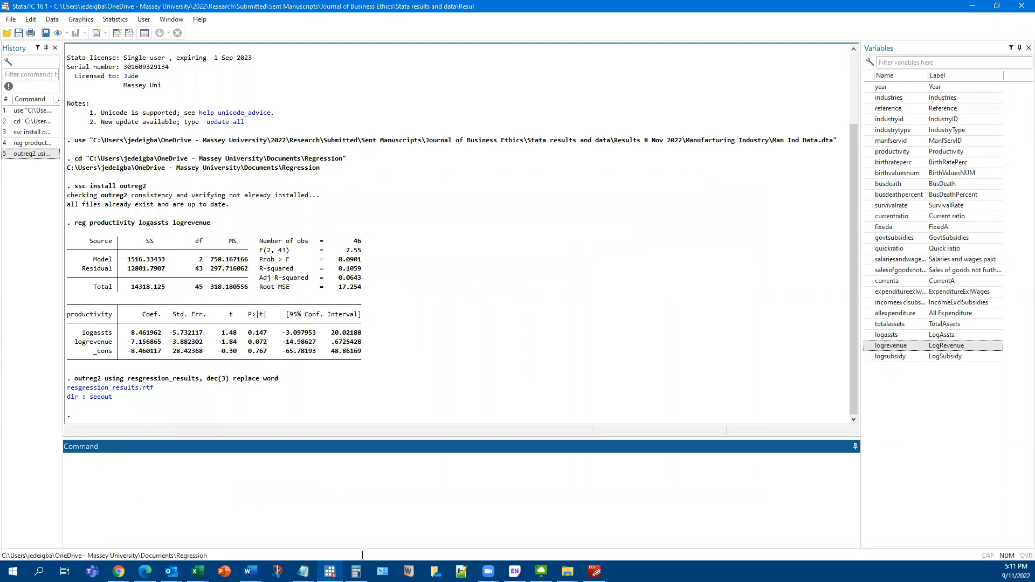
Check the exported resgression_results files in the Regression folder in File Explorer, and return to Stata
{"action": "mouse_move", "coordinate": [568, 571]}
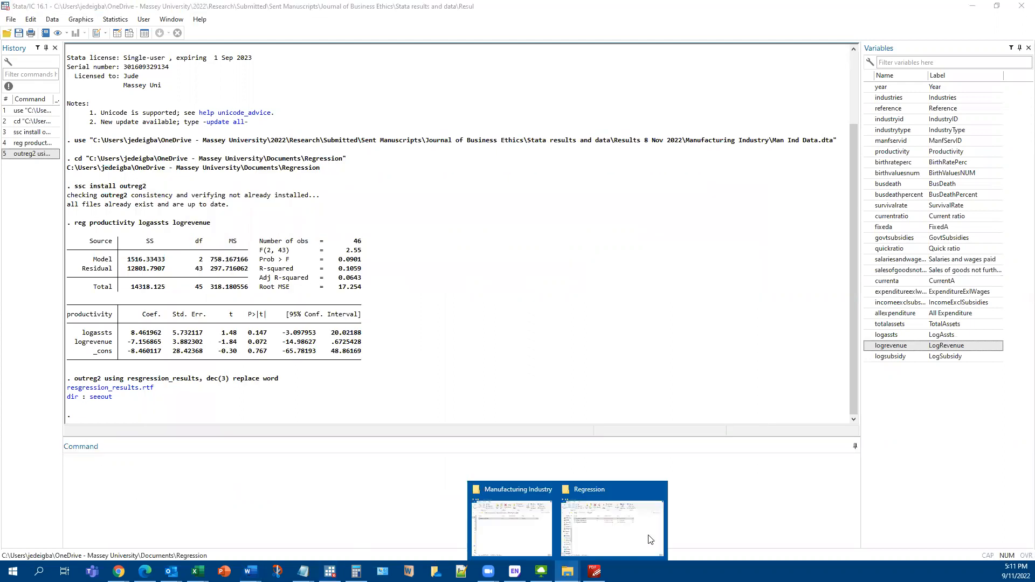
{"action": "left_click", "coordinate": [634, 542]}
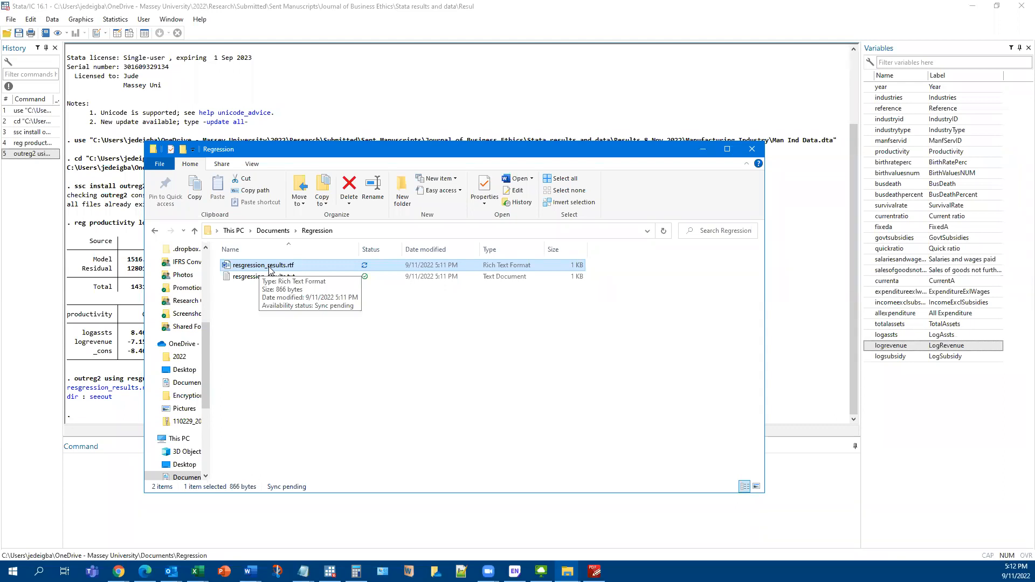
{"action": "right_click", "coordinate": [269, 267]}
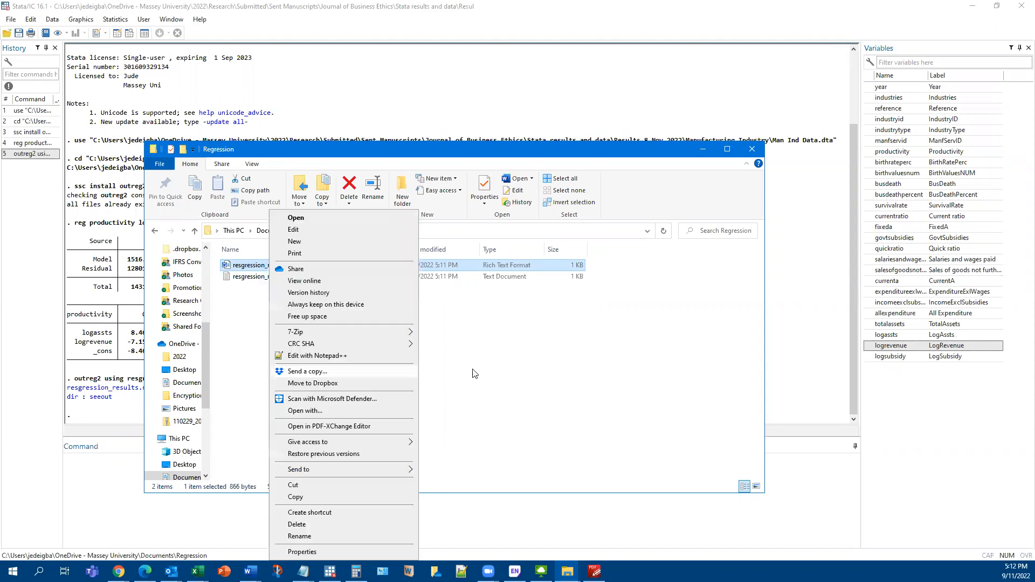
{"action": "left_click", "coordinate": [474, 374]}
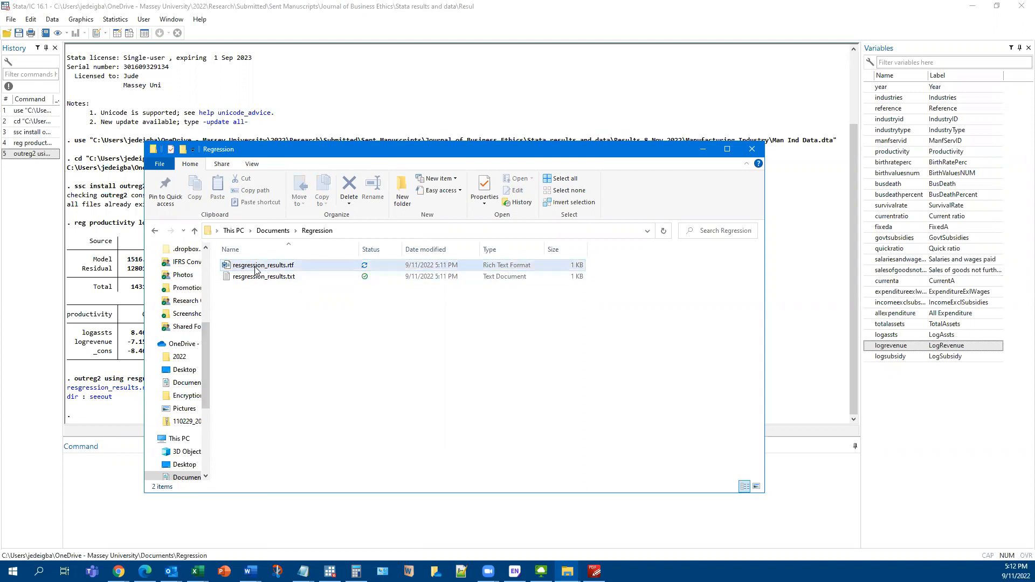
{"action": "mouse_move", "coordinate": [256, 270]}
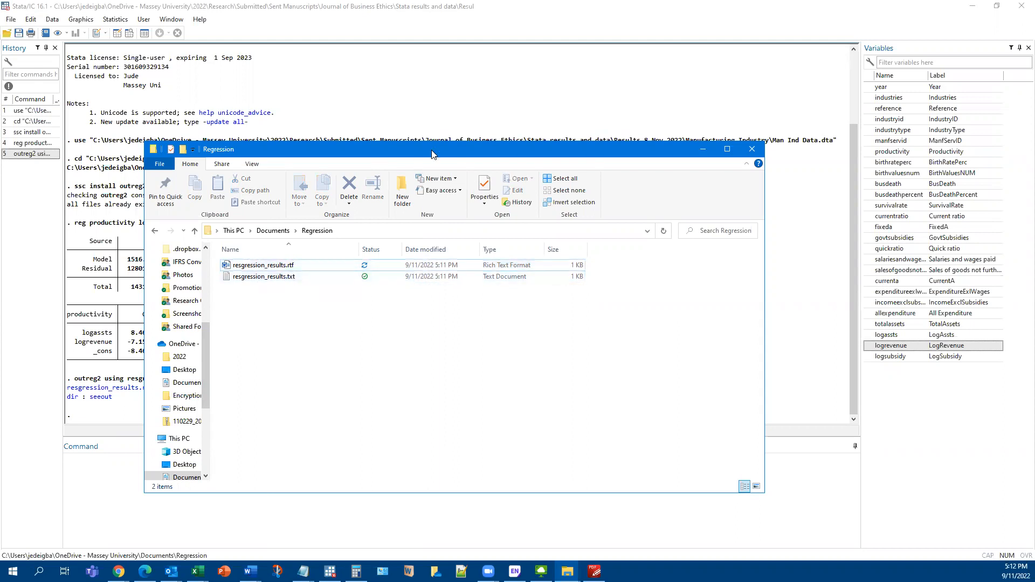
{"action": "left_click", "coordinate": [192, 511]}
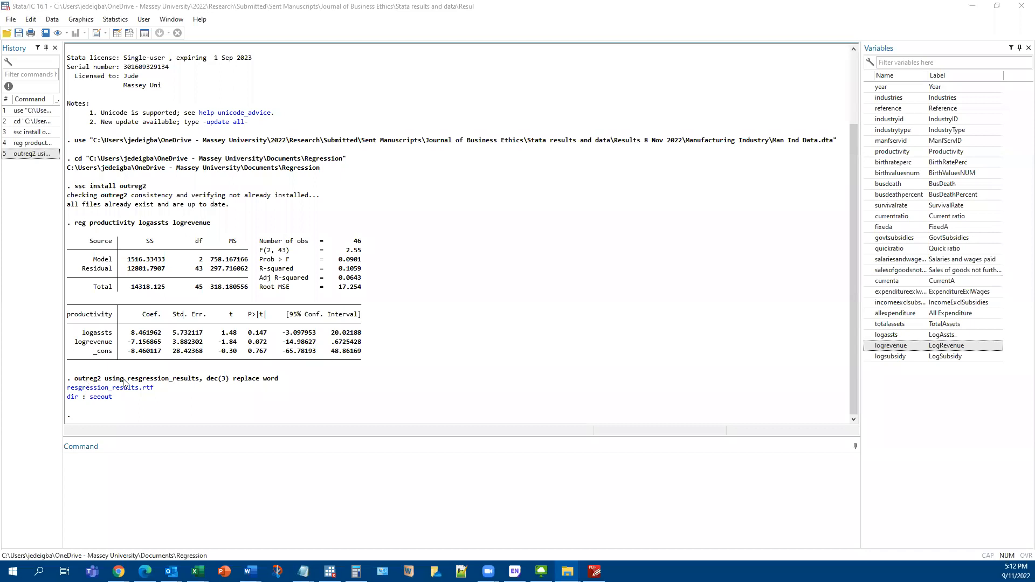
Reuse the previous outreg2 command with excel in place of word, running outreg2 using resgression_results, dec(3) replace excel
{"action": "left_click", "coordinate": [28, 156]}
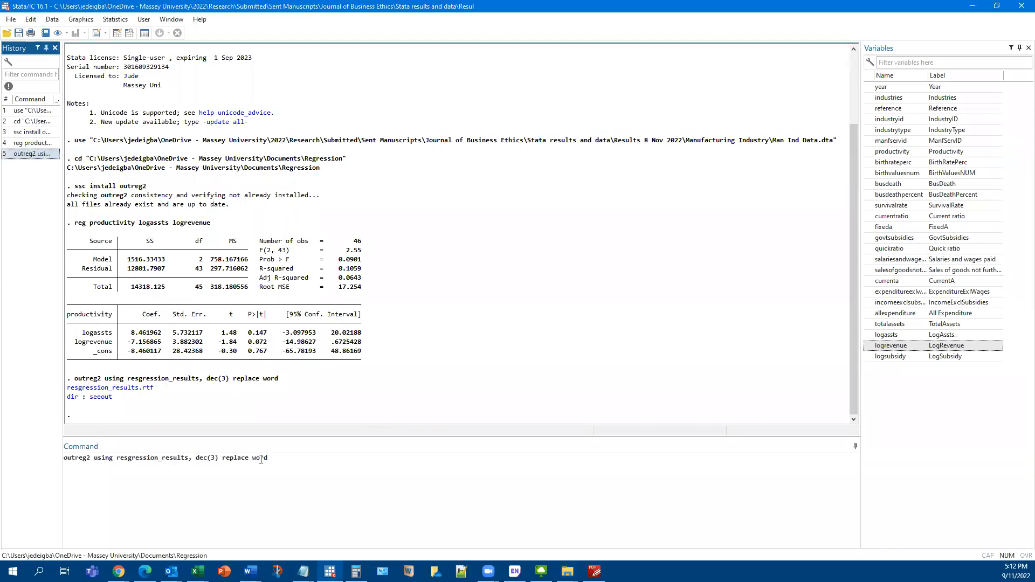
{"action": "double_click", "coordinate": [263, 459]}
{"action": "type", "text": "e"}
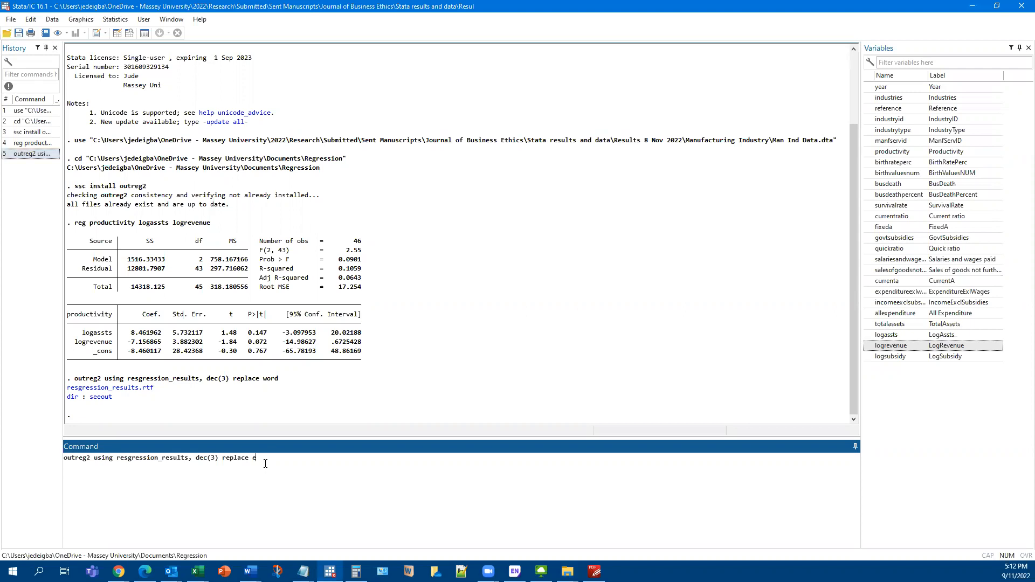
{"action": "type", "text": "xcel"}
{"action": "key", "text": "Return"}
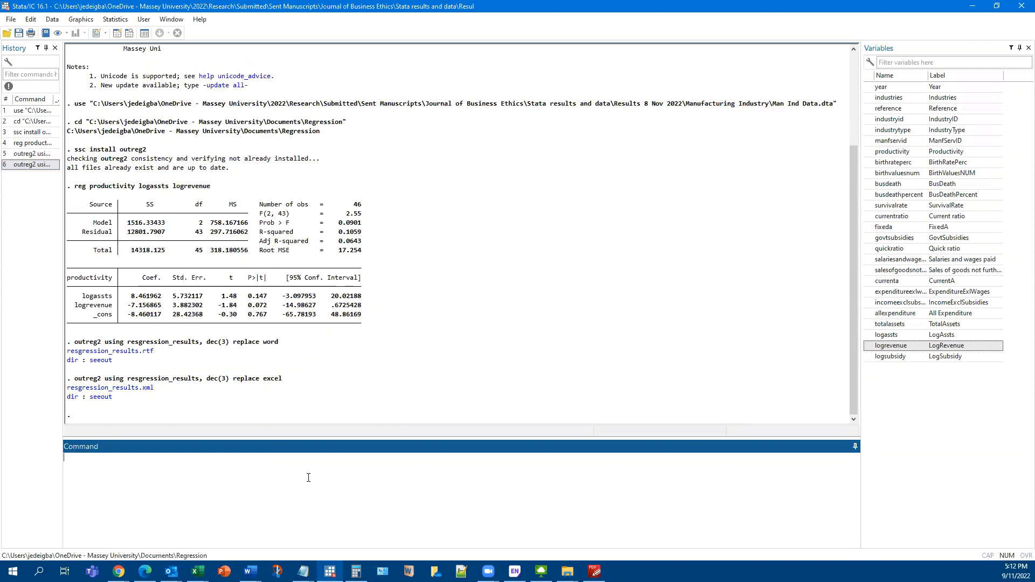
Open resgression_results.xml in Excel, examine the exported regression table, and return to Stata
{"action": "left_click", "coordinate": [85, 391]}
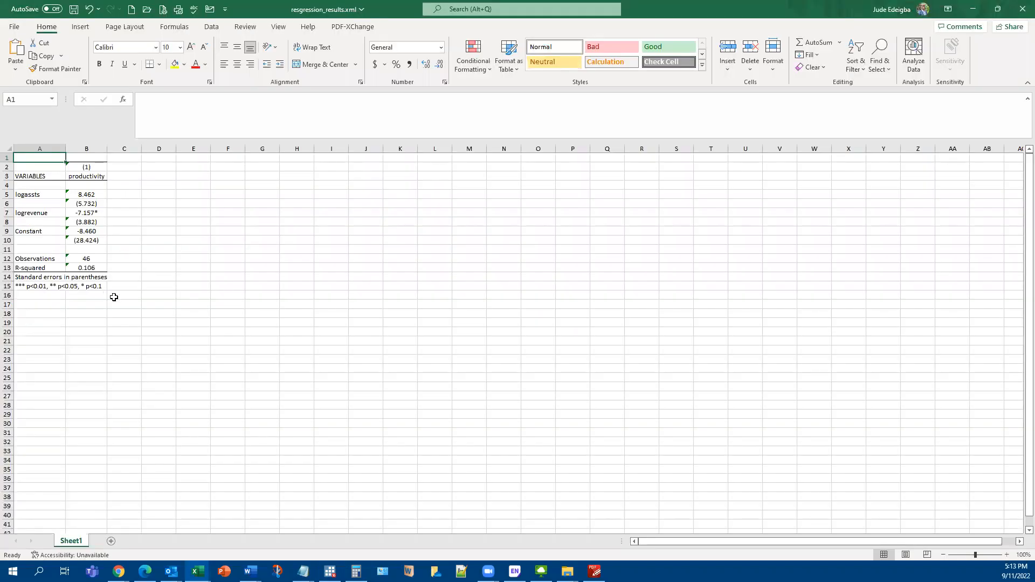
{"action": "left_click", "coordinate": [106, 279]}
{"action": "left_click", "coordinate": [161, 221]}
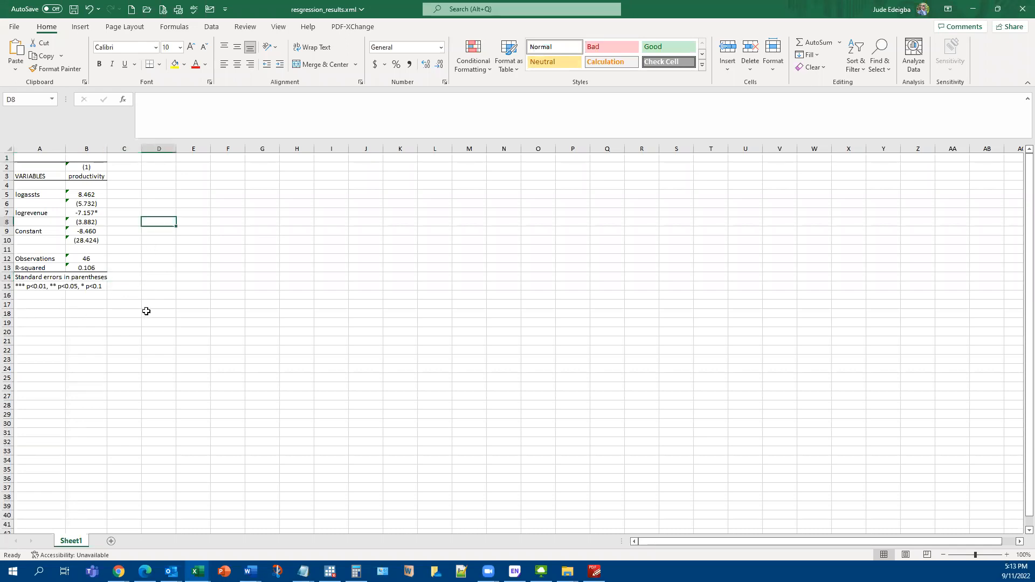
{"action": "left_click", "coordinate": [60, 269]}
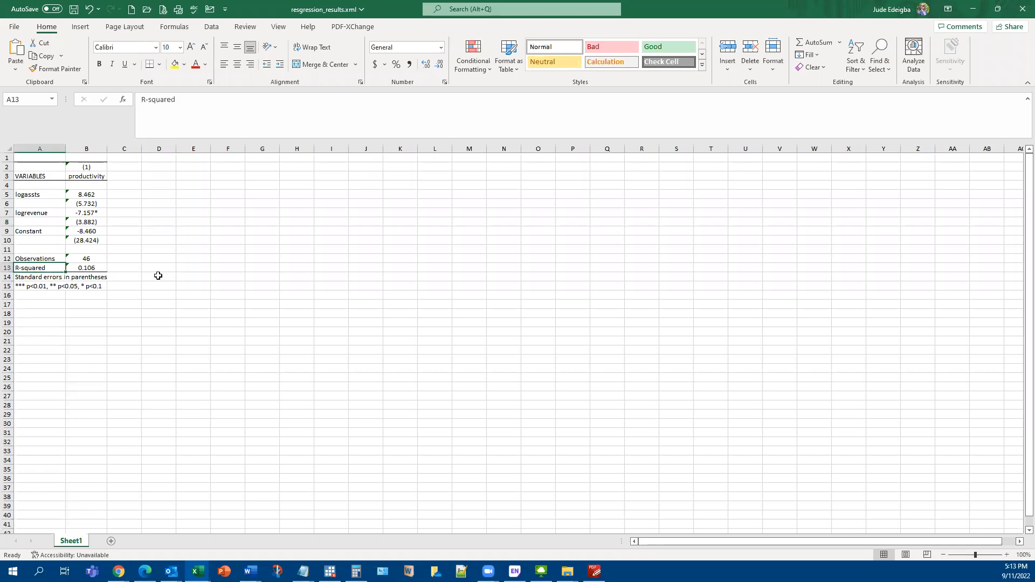
{"action": "key", "text": "Up"}
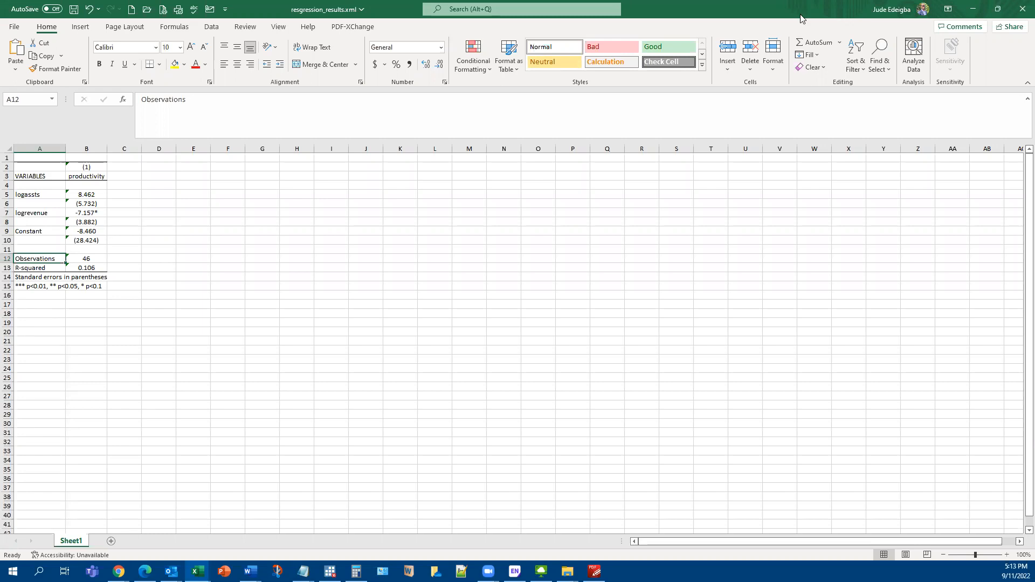
{"action": "double_click", "coordinate": [831, 12]}
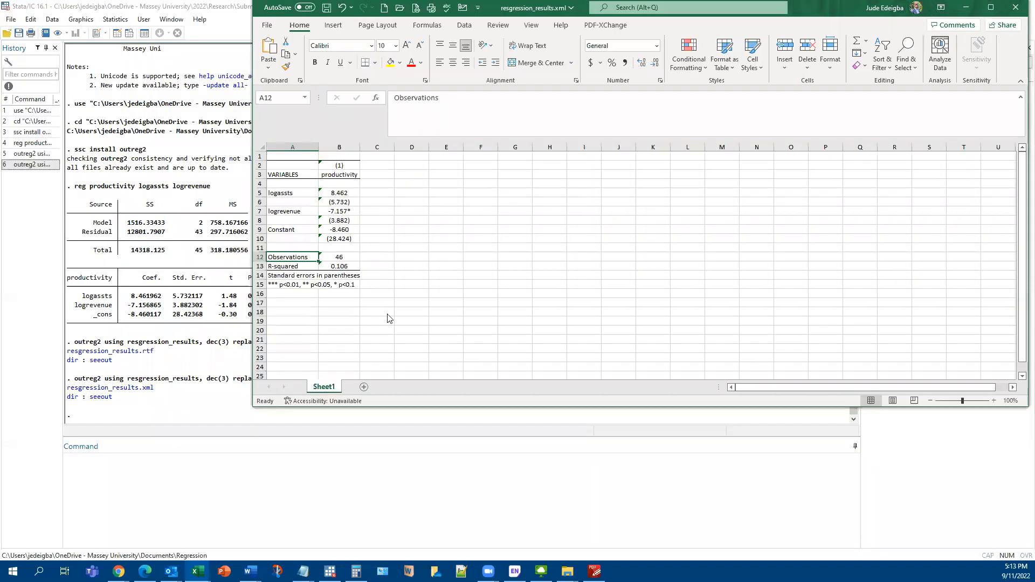
{"action": "left_click", "coordinate": [224, 447]}
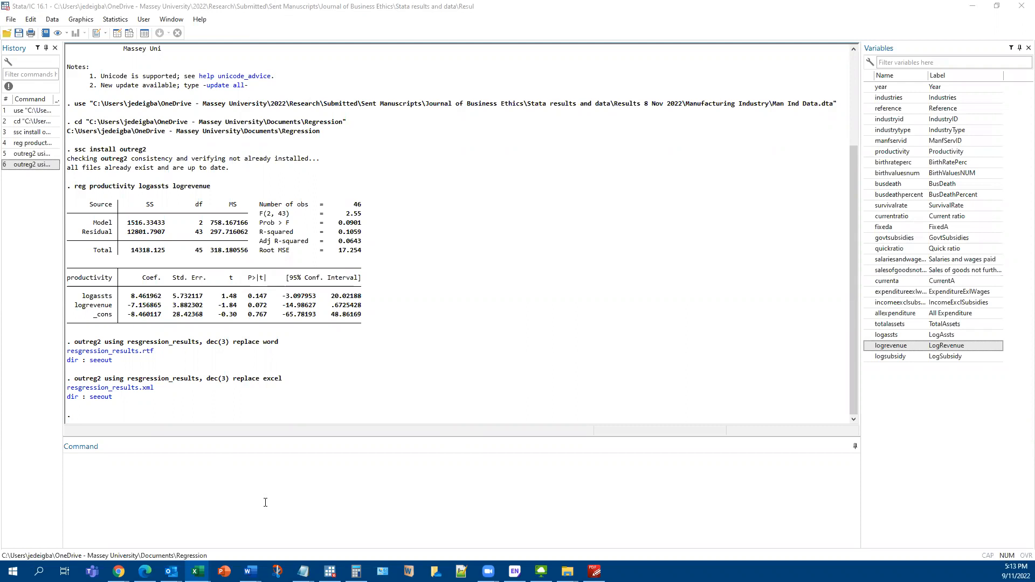
Run corr logrevenue logassts fixeda busdeath, and look over the resulting correlation matrix
{"action": "left_click", "coordinate": [266, 503]}
{"action": "type", "text": "corr"}
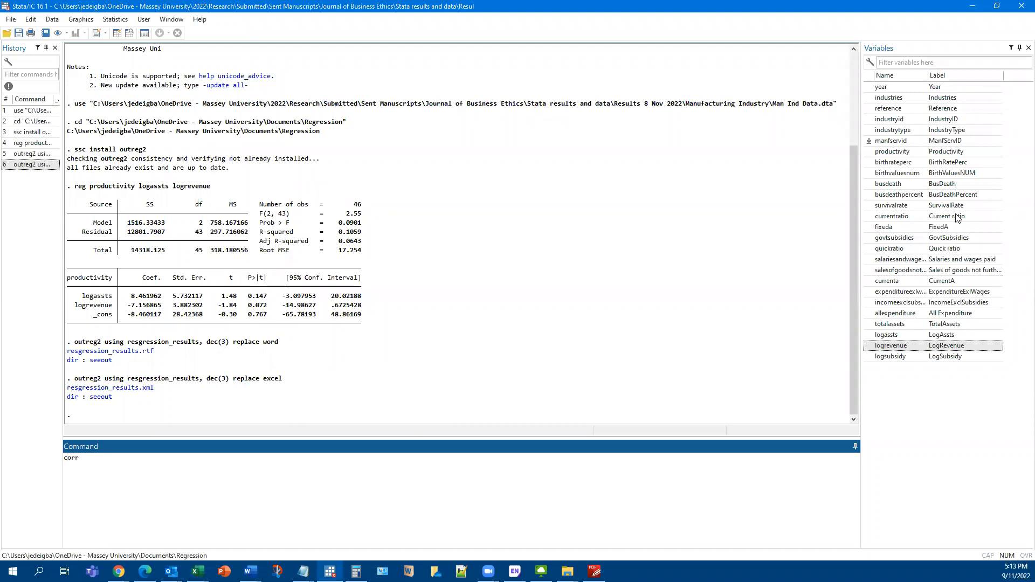
{"action": "left_click", "coordinate": [947, 347]}
{"action": "double_click", "coordinate": [944, 339]}
{"action": "double_click", "coordinate": [943, 335]}
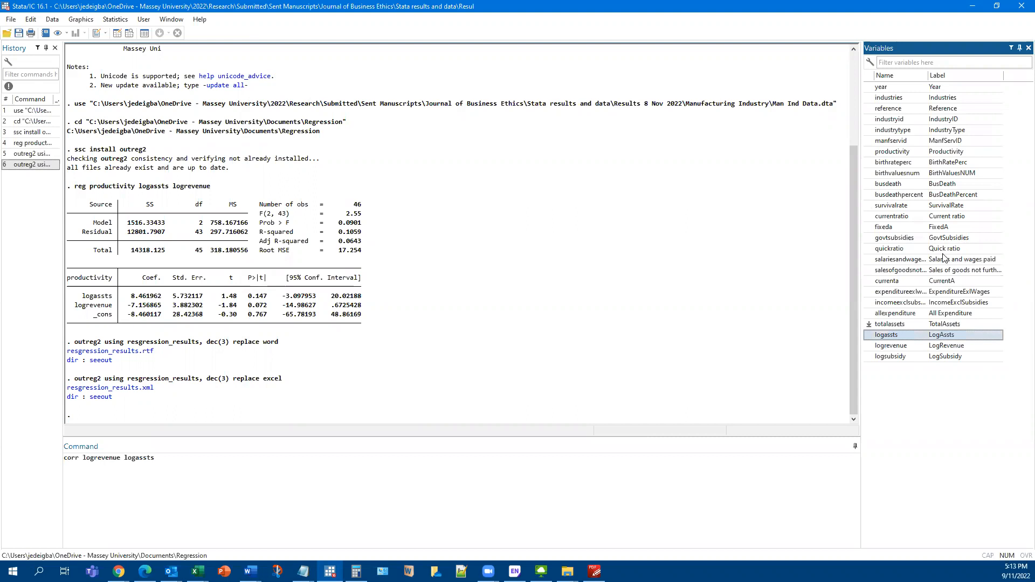
{"action": "double_click", "coordinate": [943, 221]}
{"action": "left_click", "coordinate": [946, 183]}
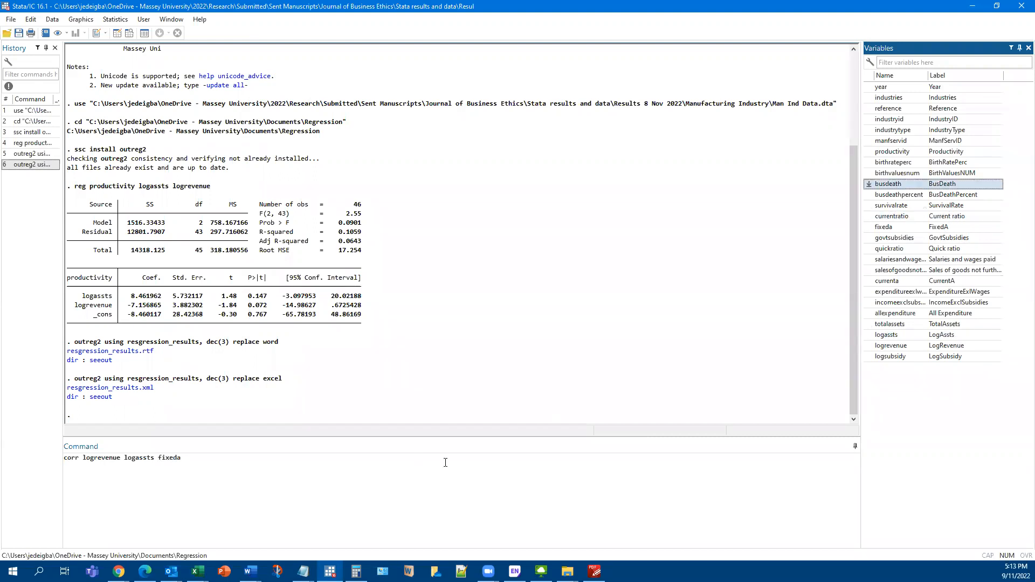
{"action": "left_click", "coordinate": [324, 479]}
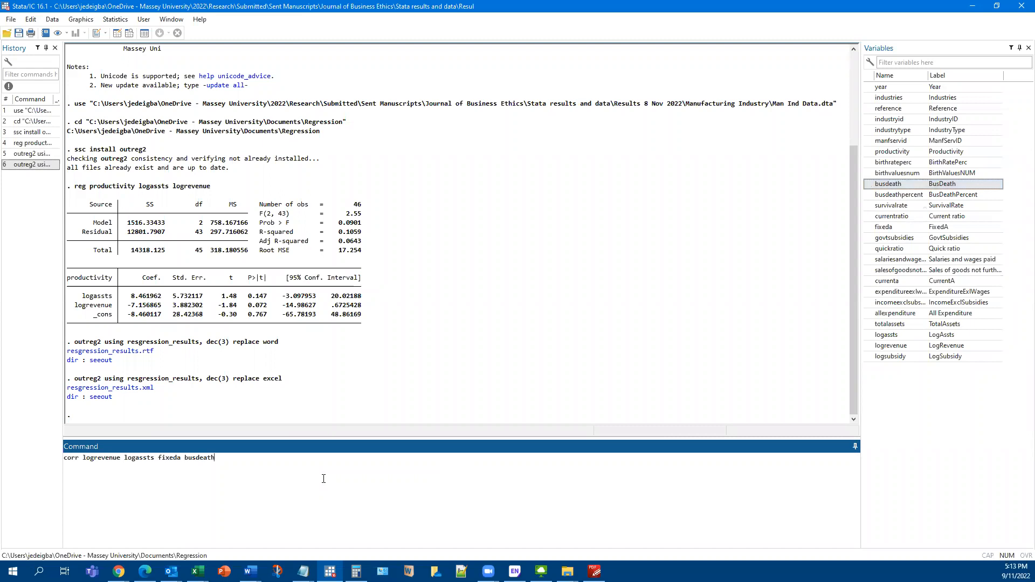
{"action": "key", "text": "Return"}
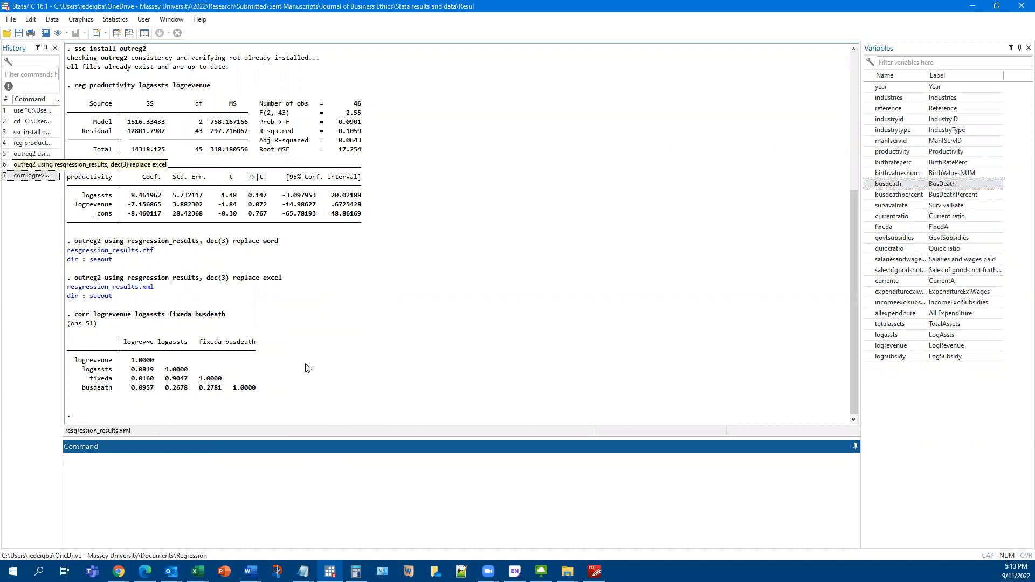
{"action": "left_click_drag", "start_coordinate": [70, 340], "coordinate": [257, 394]}
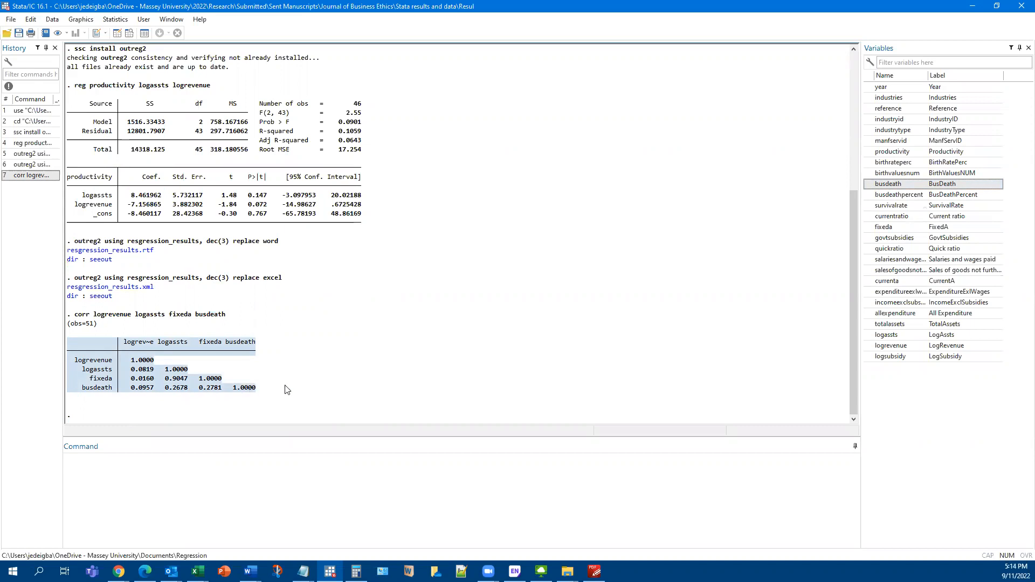
{"action": "left_click", "coordinate": [351, 395]}
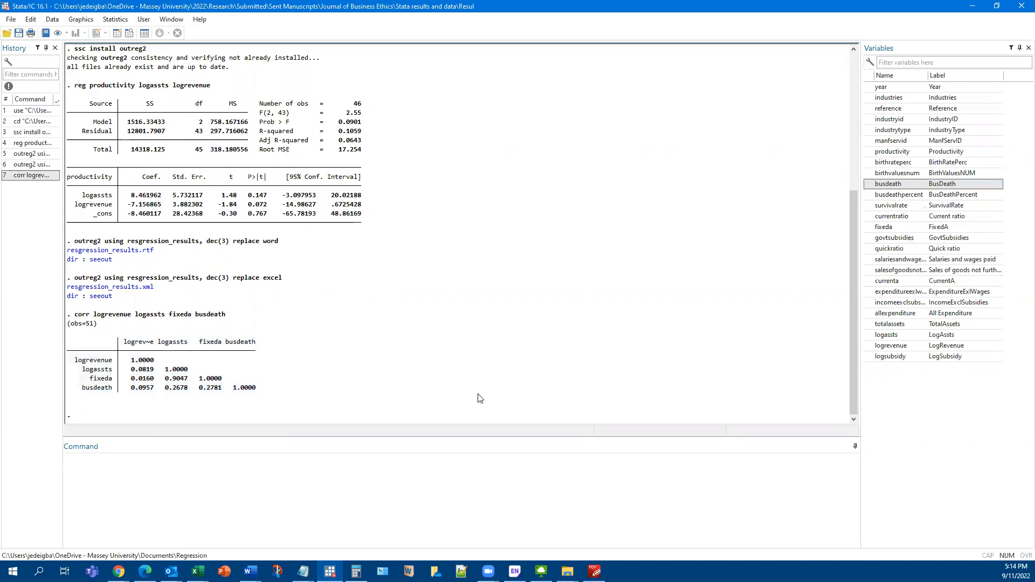